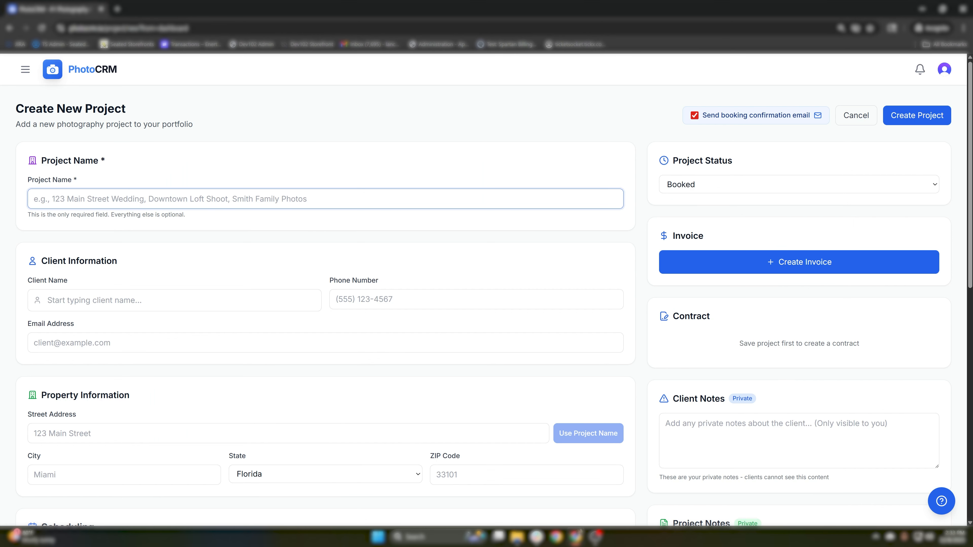
- Name the project 1234 Test Street and pick the suggested existing client
{"action": "type", "text": "1234 Test Street"}
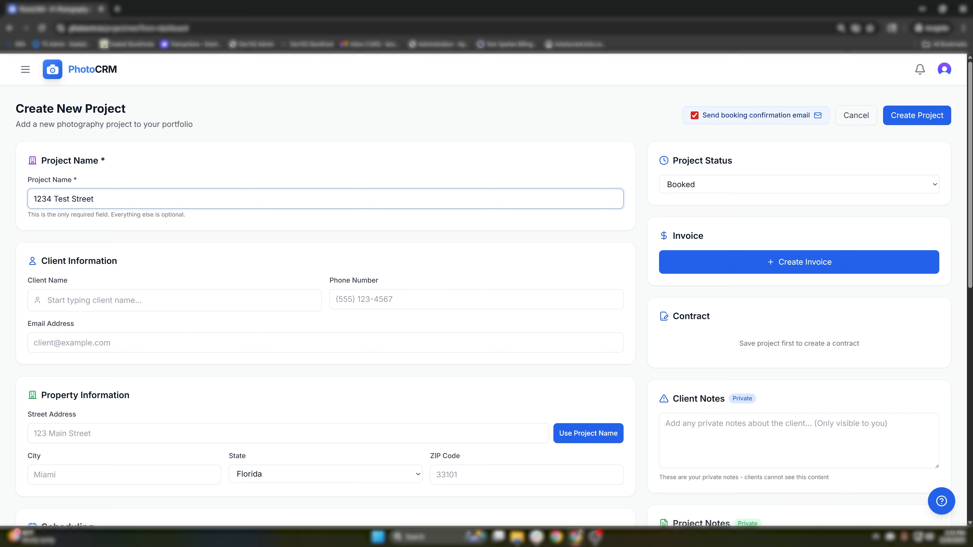
{"action": "key", "text": "Tab"}
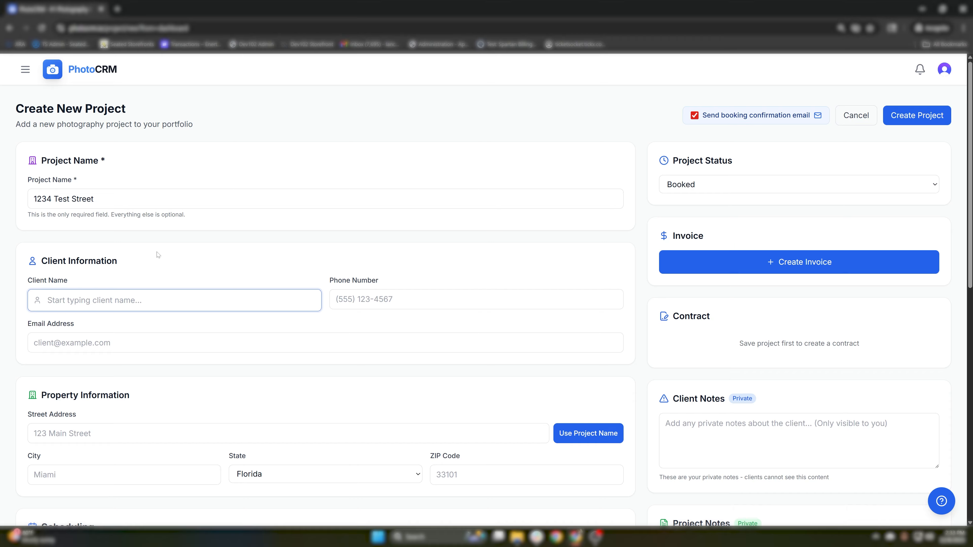
{"action": "type", "text": "j"}
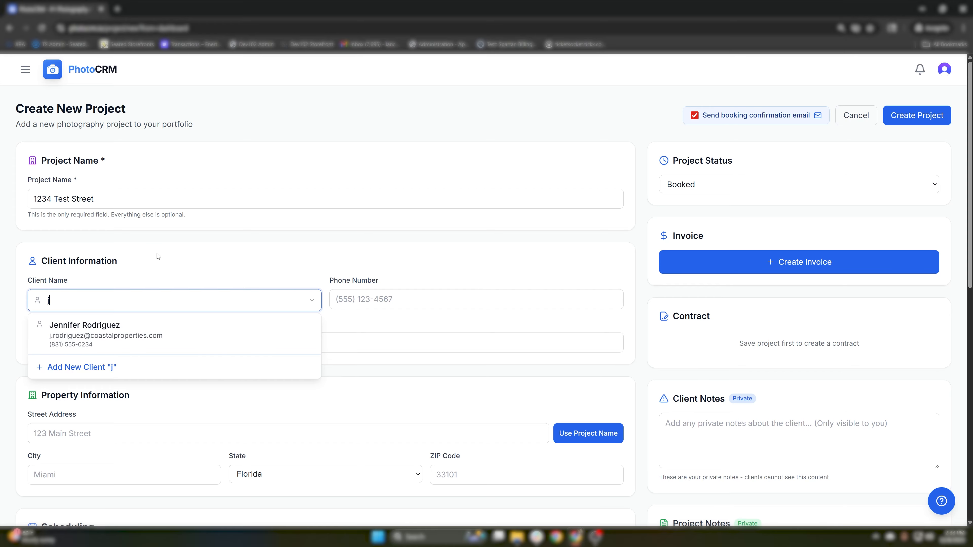
{"action": "left_click", "coordinate": [154, 338]}
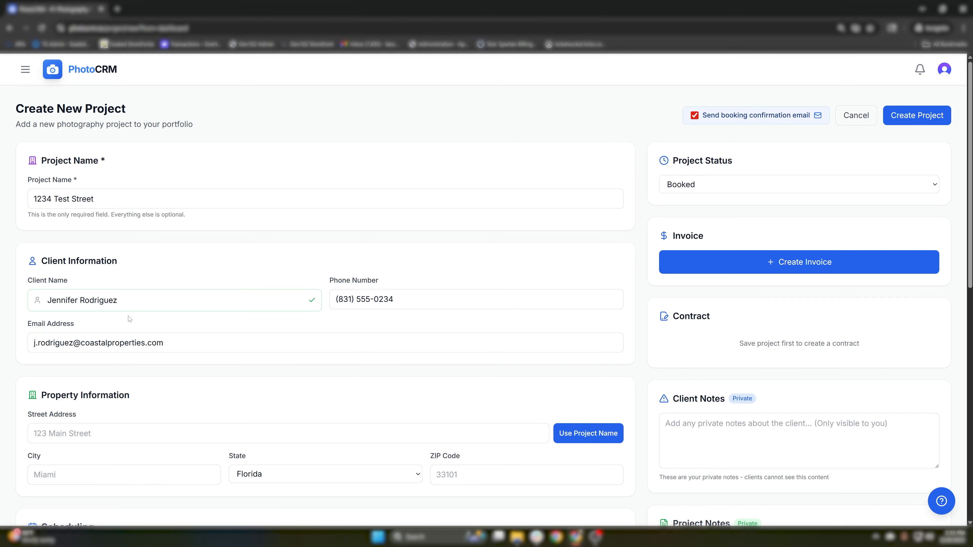
- Replace that client with a new client's name and phone number
{"action": "triple_click", "coordinate": [122, 301]}
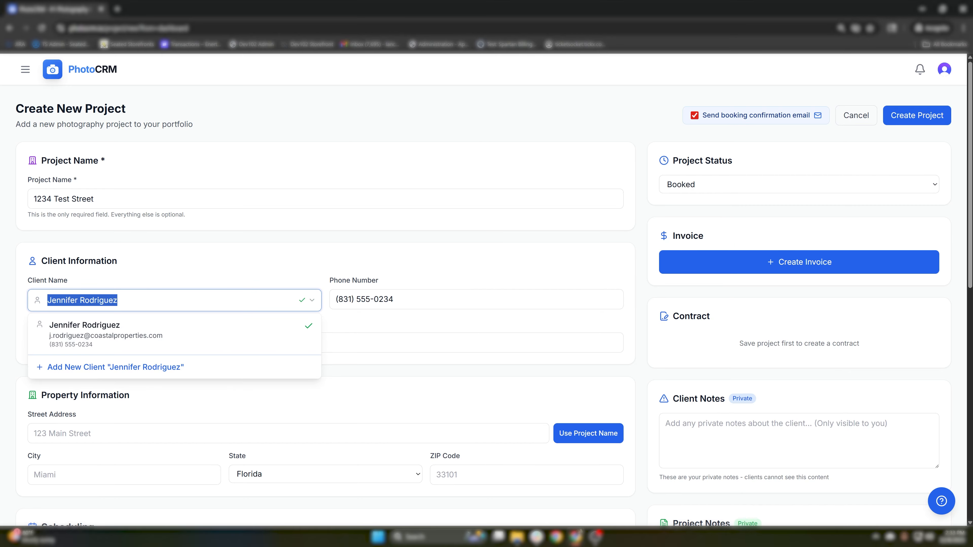
{"action": "key", "text": "BackSpace"}
{"action": "type", "text": "Jo"}
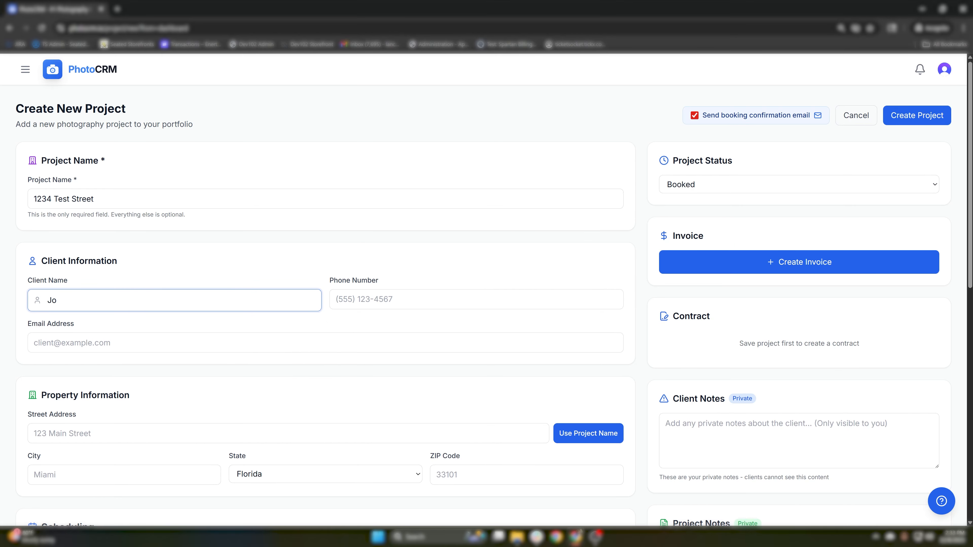
{"action": "type", "text": "hn Doe"}
{"action": "key", "text": "Tab"}
{"action": "type", "text": "555) 555-555"}
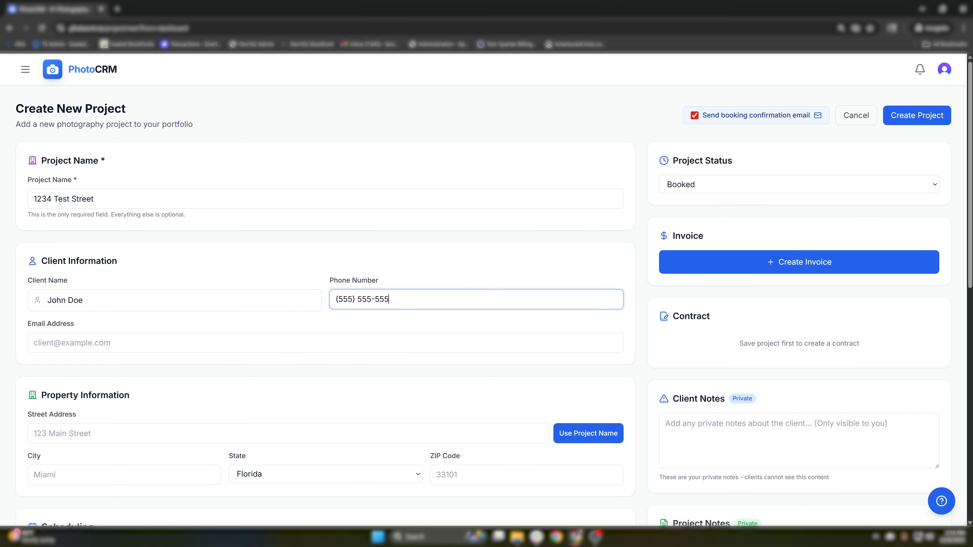
{"action": "type", "text": "5"}
{"action": "key", "text": "Tab"}
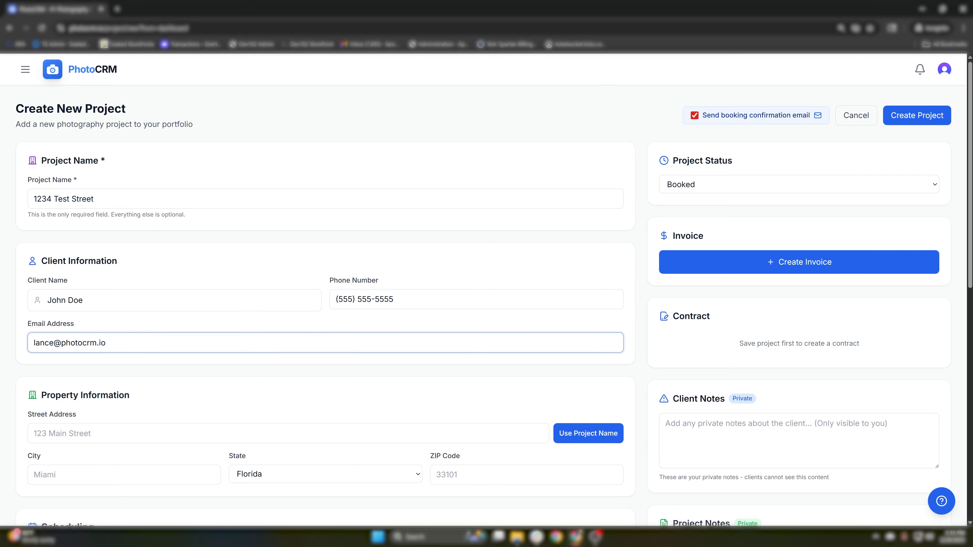
- Enter the new client's e-mail address
{"action": "left_click", "coordinate": [344, 376]}
{"action": "scroll", "coordinate": [344, 376], "scroll_direction": "down", "scroll_amount": 4}
{"action": "scroll", "coordinate": [479, 353], "scroll_direction": "up", "scroll_amount": 3}
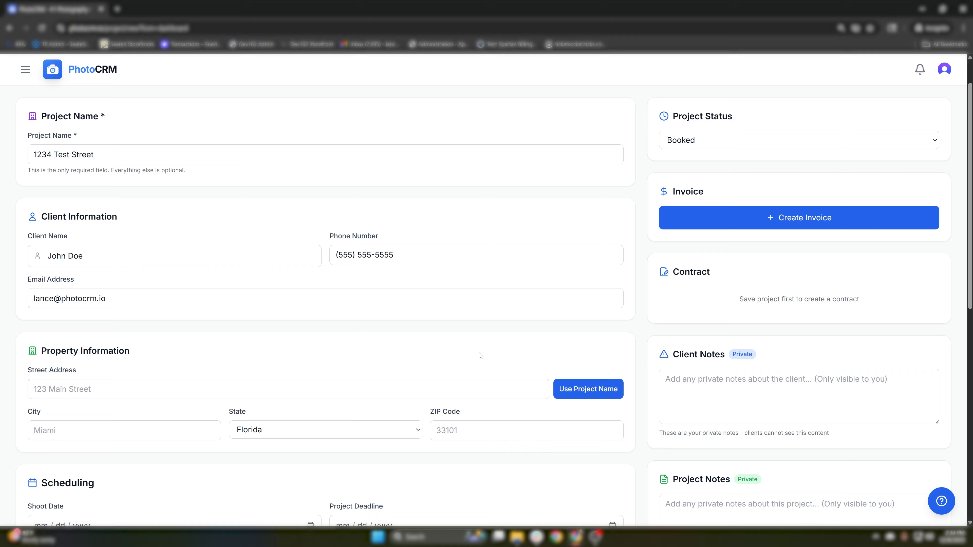
{"action": "scroll", "coordinate": [539, 378], "scroll_direction": "down", "scroll_amount": 8}
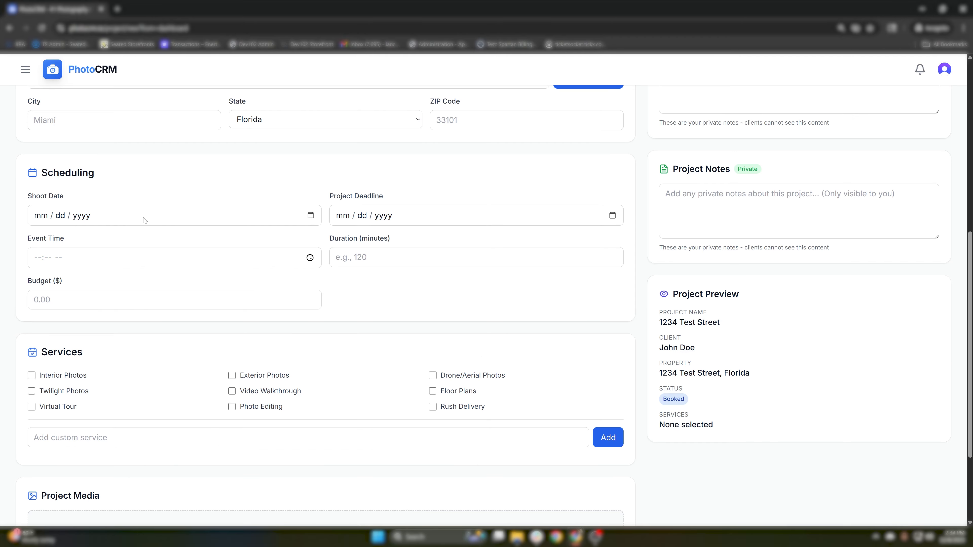
- Set the shoot date to 12/25/2025 and the project deadline to 01/30/2026
{"action": "left_click", "coordinate": [310, 215]}
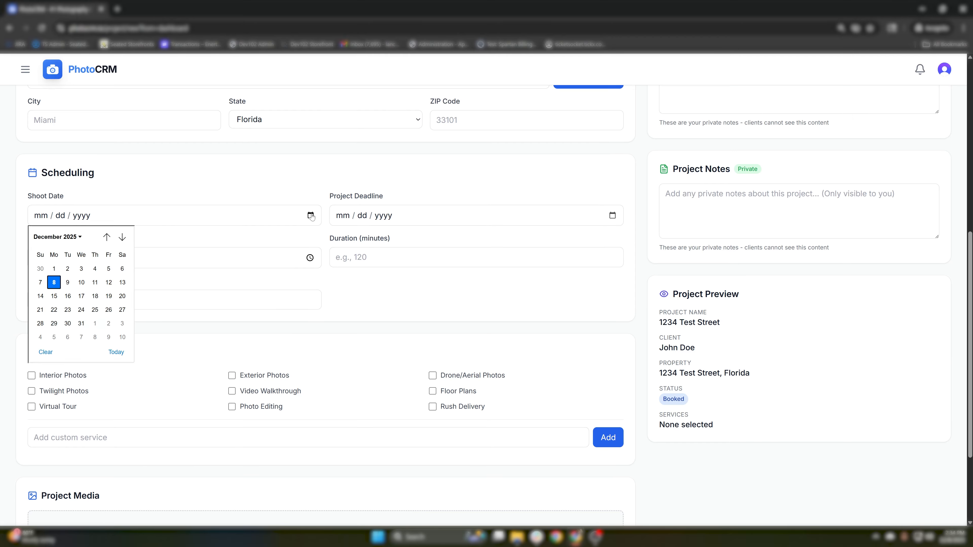
{"action": "left_click", "coordinate": [93, 305]}
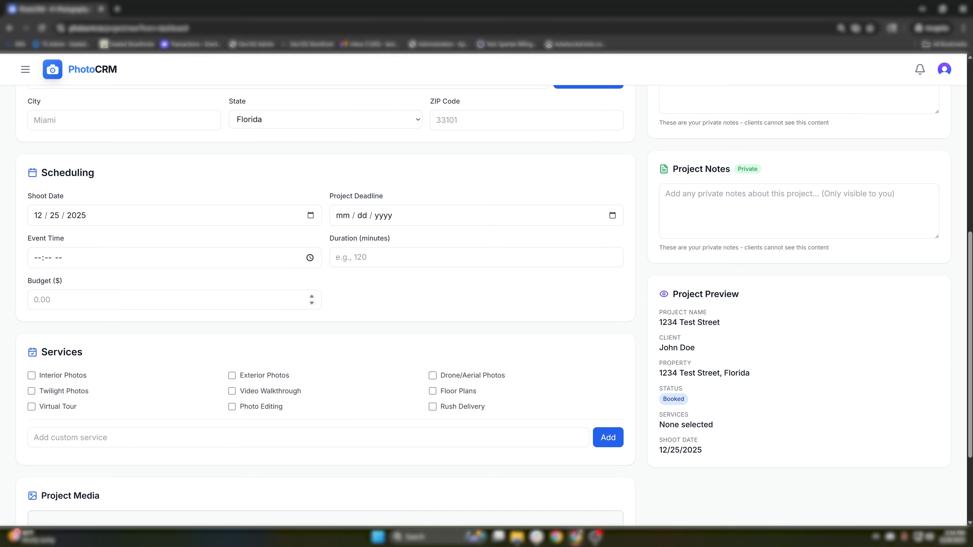
{"action": "left_click", "coordinate": [612, 215]}
{"action": "left_click", "coordinate": [423, 237]}
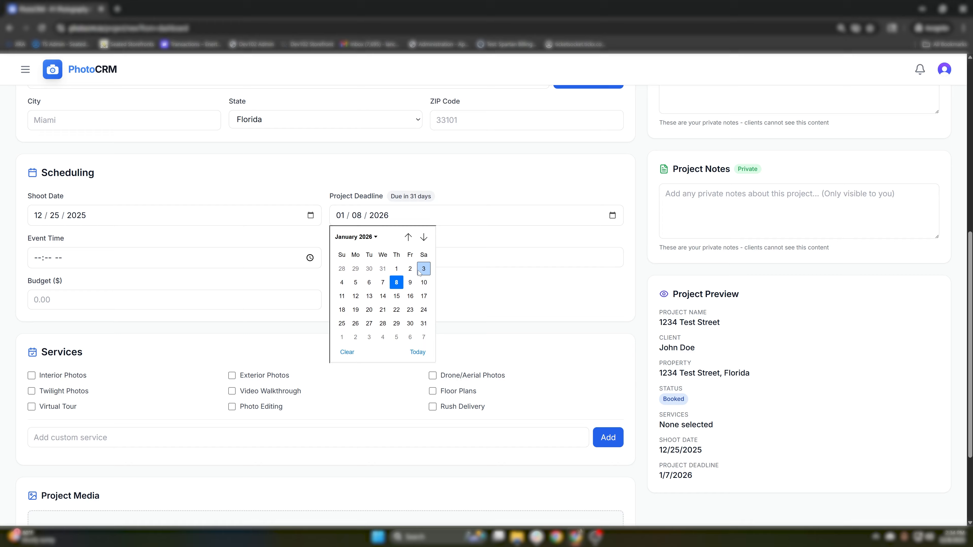
{"action": "left_click", "coordinate": [410, 323]}
- Set the event time to 6:00 PM and the duration to 240 minutes
{"action": "left_click", "coordinate": [310, 257]}
{"action": "scroll", "coordinate": [73, 337], "scroll_direction": "up", "scroll_amount": 5}
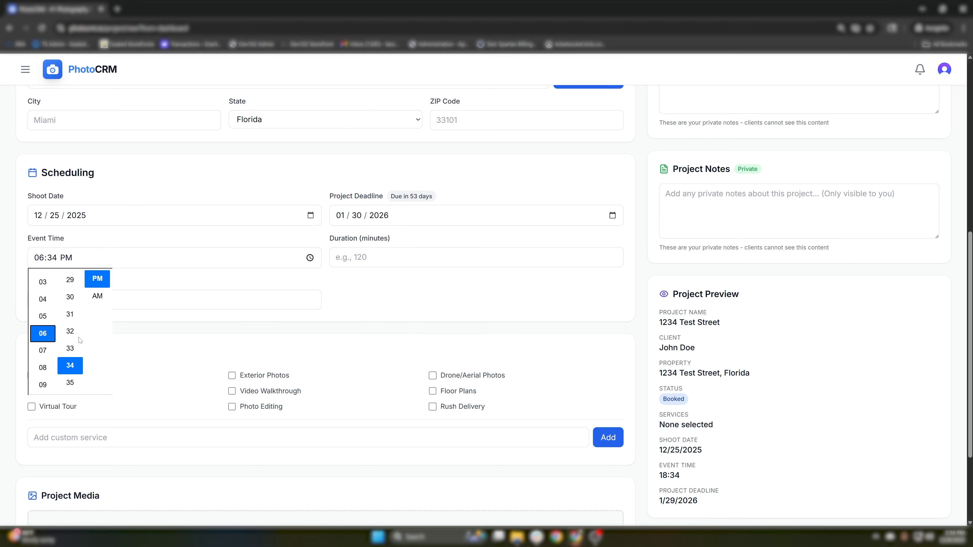
{"action": "scroll", "coordinate": [76, 340], "scroll_direction": "up", "scroll_amount": 5}
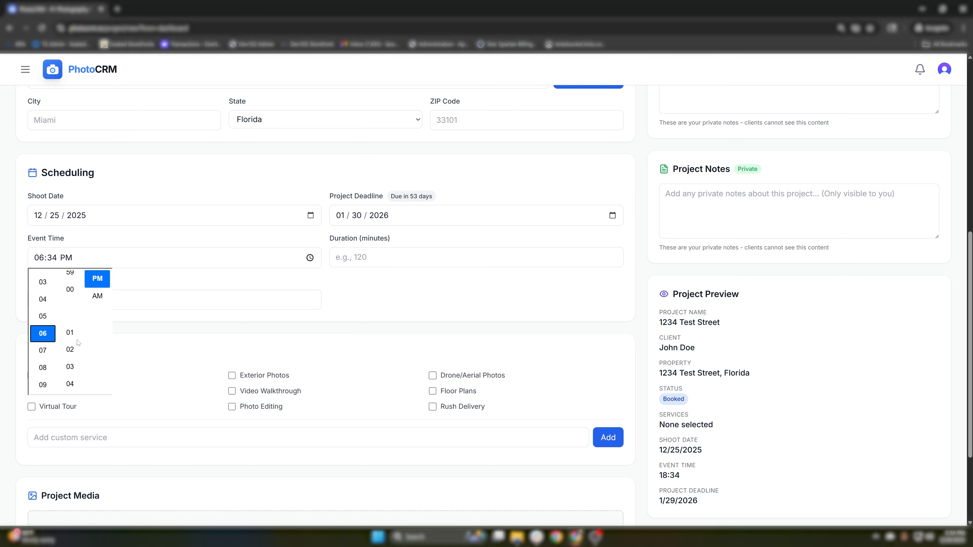
{"action": "left_click", "coordinate": [70, 293]}
{"action": "left_click", "coordinate": [426, 296]}
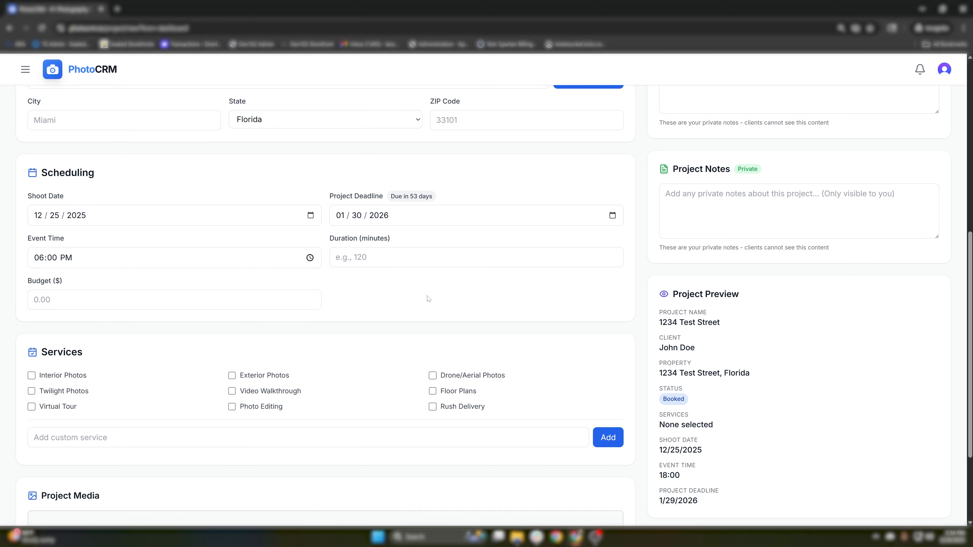
{"action": "left_click", "coordinate": [427, 257]}
{"action": "type", "text": "240"}
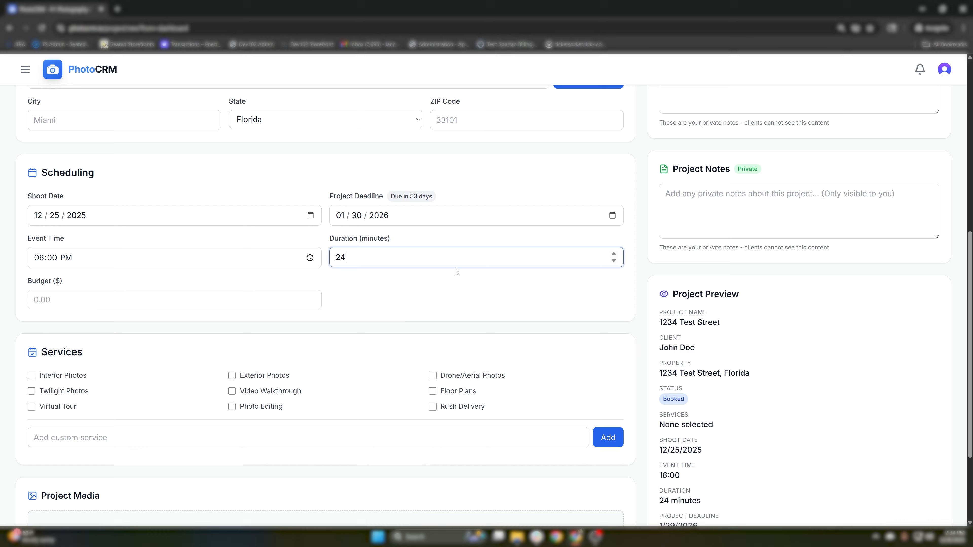
{"action": "left_click", "coordinate": [462, 275]}
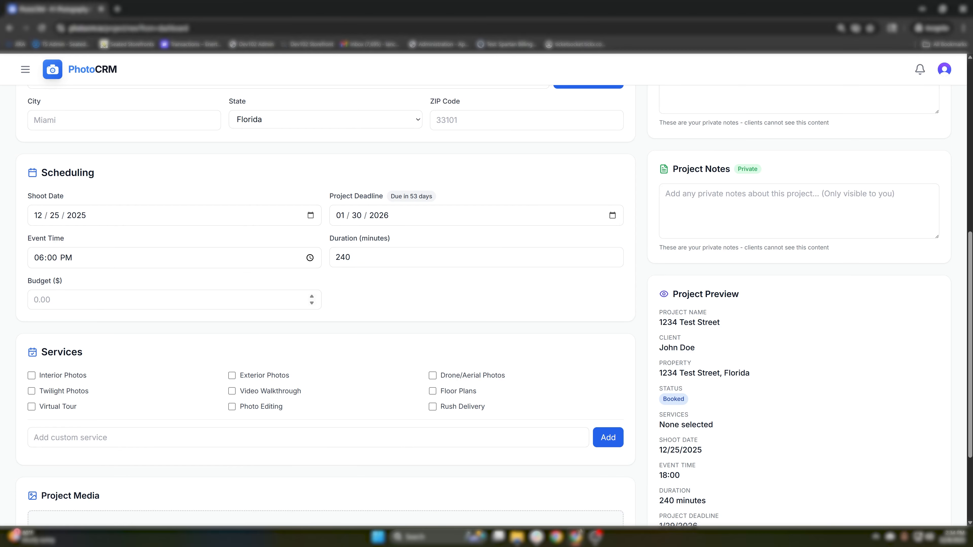
- Set the project budget to 10000
{"action": "left_click", "coordinate": [141, 298]}
{"action": "left_click_drag", "start_coordinate": [71, 282], "coordinate": [17, 280]}
{"action": "left_click", "coordinate": [58, 293]}
{"action": "type", "text": "10"}
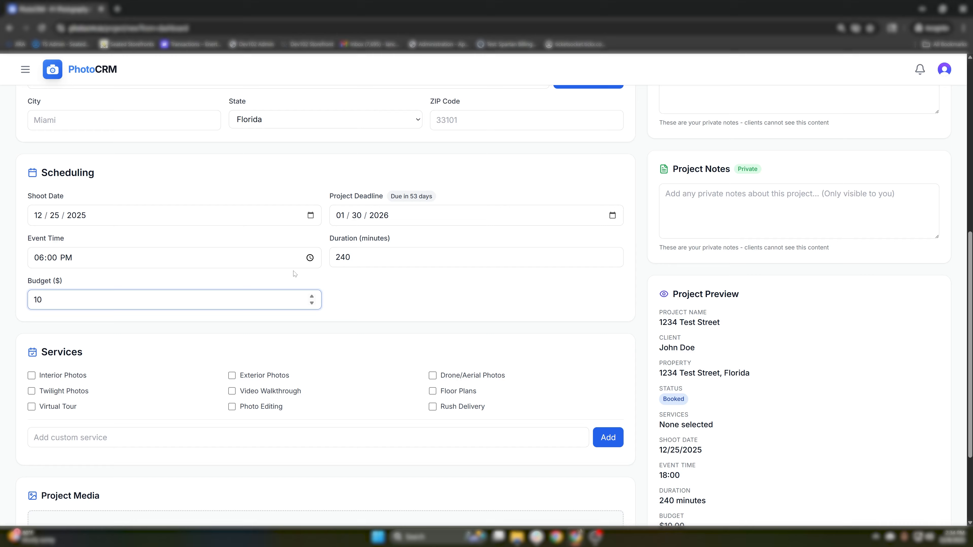
{"action": "type", "text": "000"}
{"action": "left_click", "coordinate": [406, 299]}
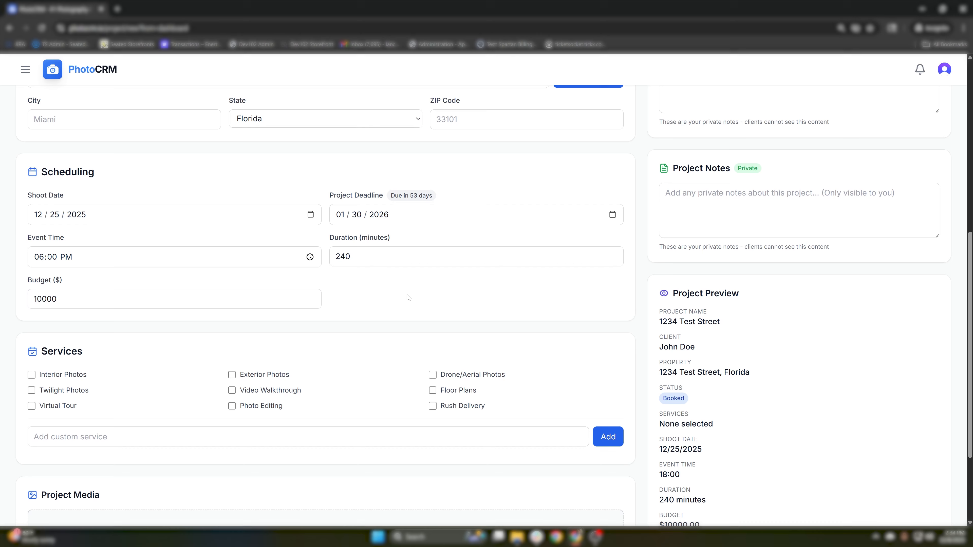
{"action": "scroll", "coordinate": [405, 300], "scroll_direction": "down", "scroll_amount": 3}
{"action": "left_click_drag", "start_coordinate": [41, 226], "coordinate": [91, 222]}
{"action": "left_click", "coordinate": [117, 223]}
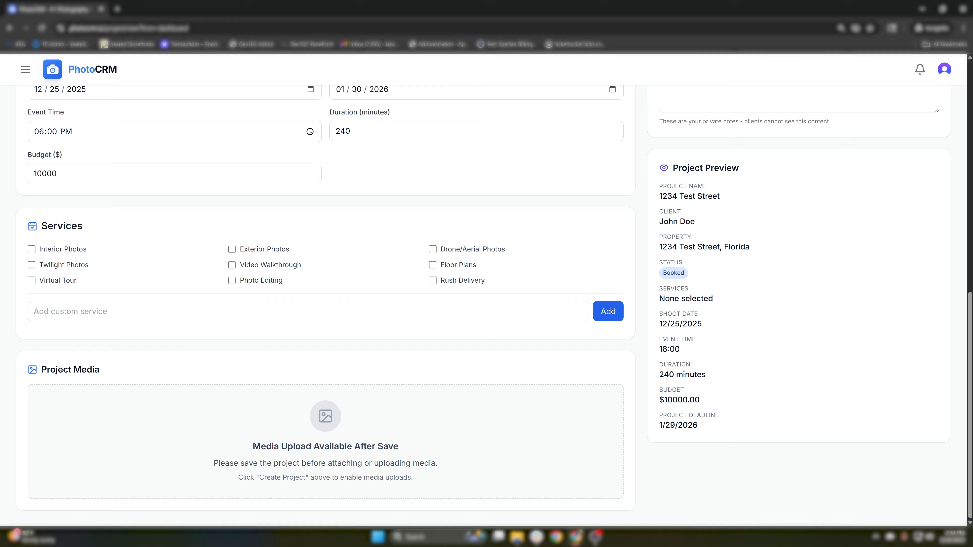
- Add Interior Photos, Exterior Photos and Drone/Aerial Photos to the services
{"action": "left_click", "coordinate": [73, 250]}
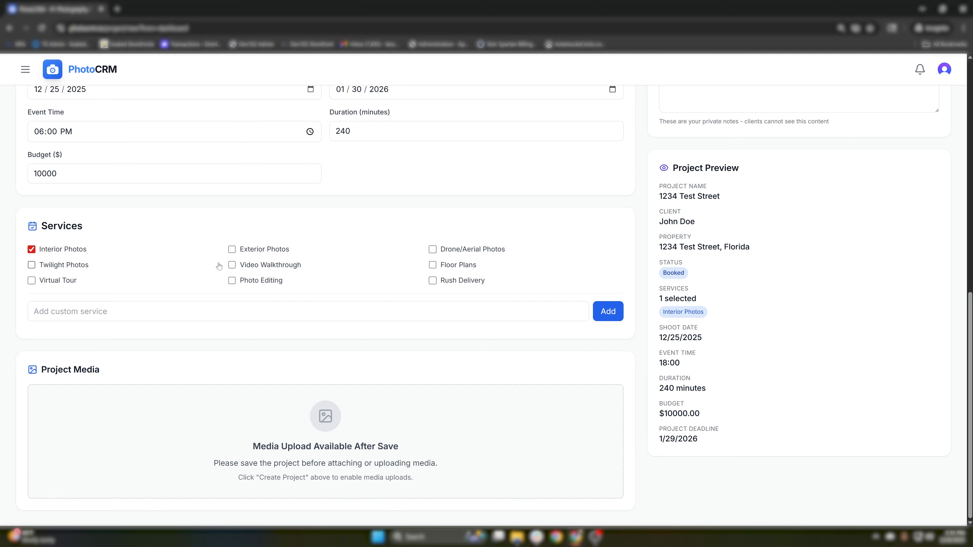
{"action": "left_click", "coordinate": [261, 252]}
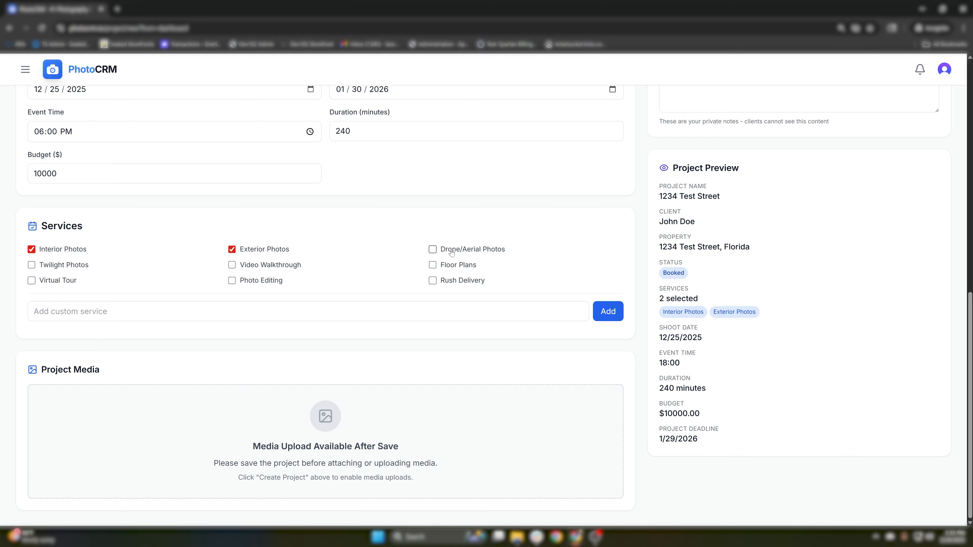
{"action": "left_click", "coordinate": [432, 250]}
- Create the project with the booking confirmation e-mail enabled
{"action": "scroll", "coordinate": [575, 268], "scroll_direction": "up", "scroll_amount": 8}
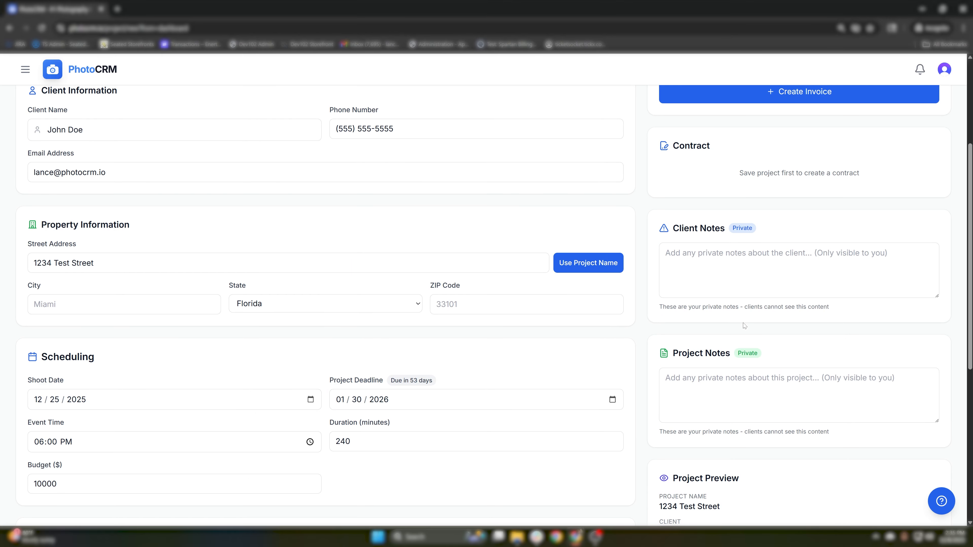
{"action": "scroll", "coordinate": [760, 358], "scroll_direction": "up", "scroll_amount": 5}
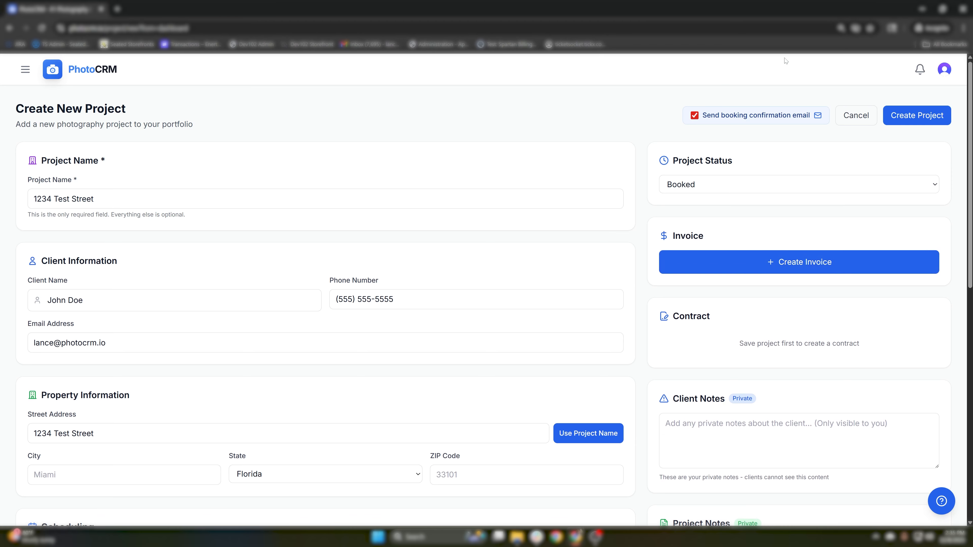
{"action": "left_click_drag", "start_coordinate": [702, 115], "coordinate": [812, 115]}
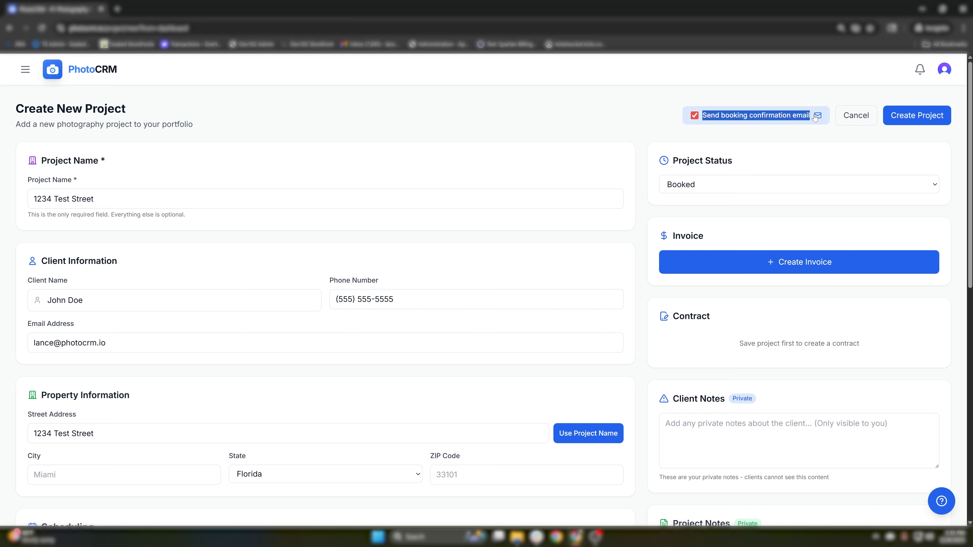
{"action": "left_click", "coordinate": [835, 99]}
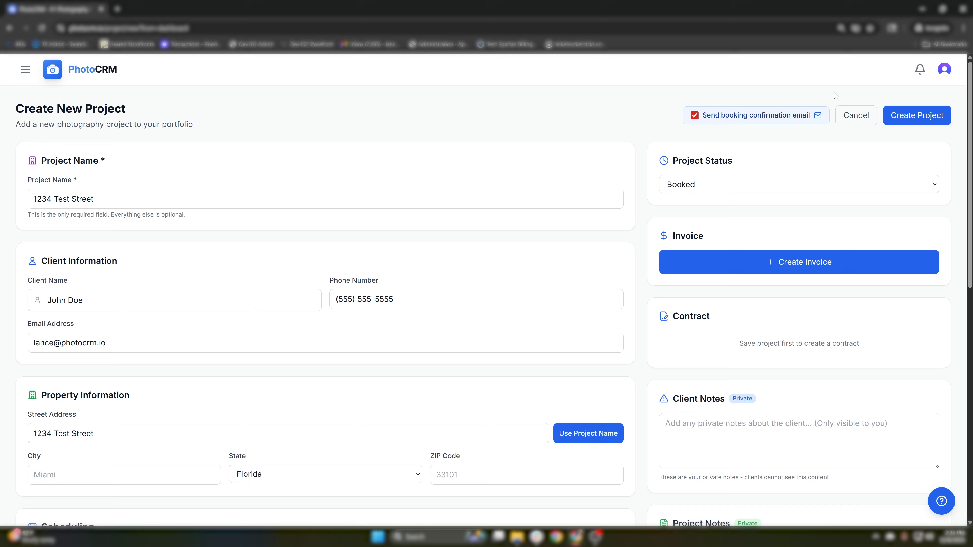
{"action": "left_click", "coordinate": [916, 119]}
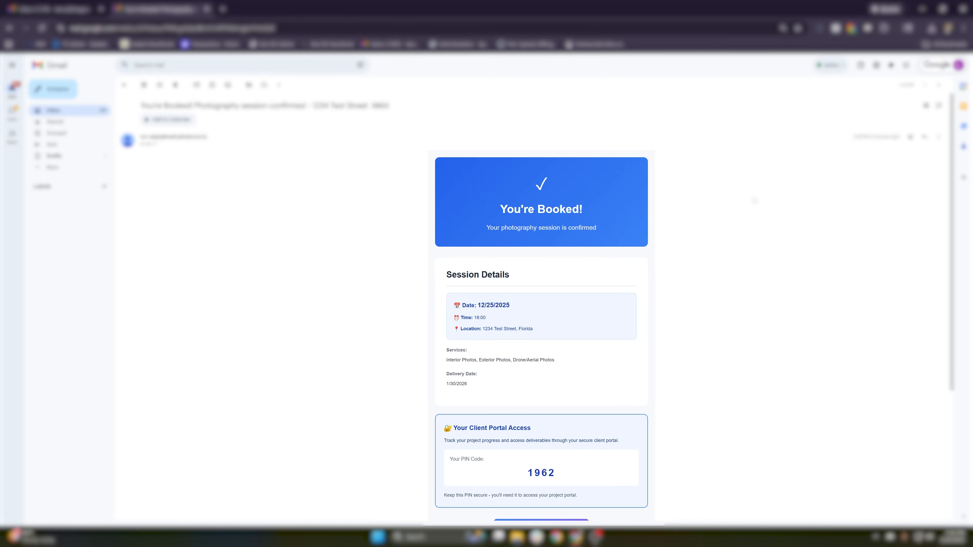
- Scroll through the You're Booked! e-mail to its session details and client portal access section
{"action": "scroll", "coordinate": [630, 230], "scroll_direction": "down", "scroll_amount": 1}
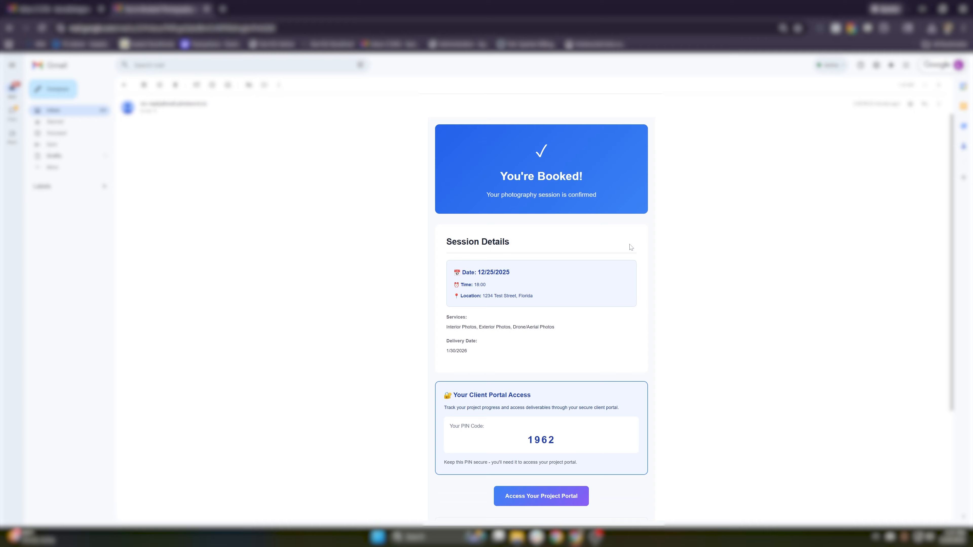
{"action": "scroll", "coordinate": [497, 293], "scroll_direction": "down", "scroll_amount": 1}
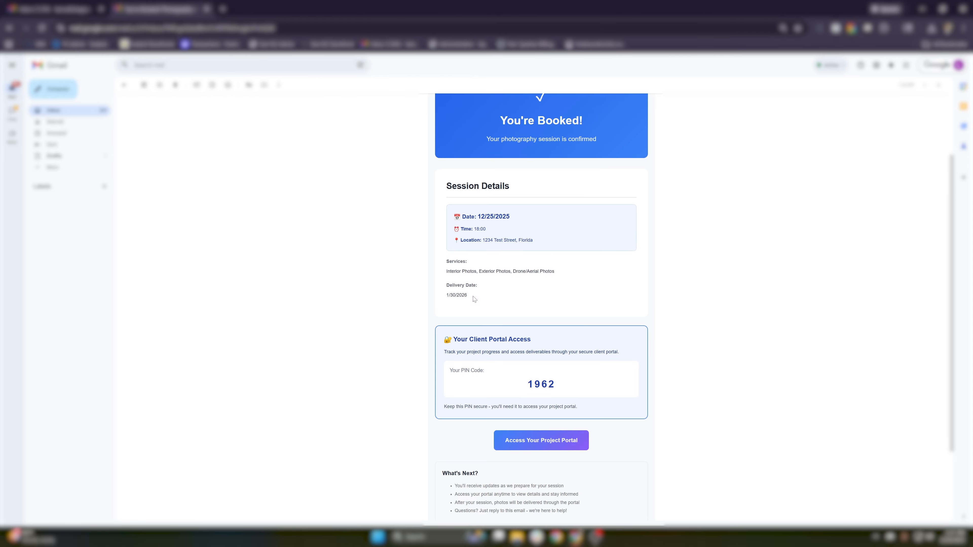
{"action": "scroll", "coordinate": [472, 303], "scroll_direction": "down", "scroll_amount": 1}
{"action": "scroll", "coordinate": [473, 303], "scroll_direction": "down", "scroll_amount": 1}
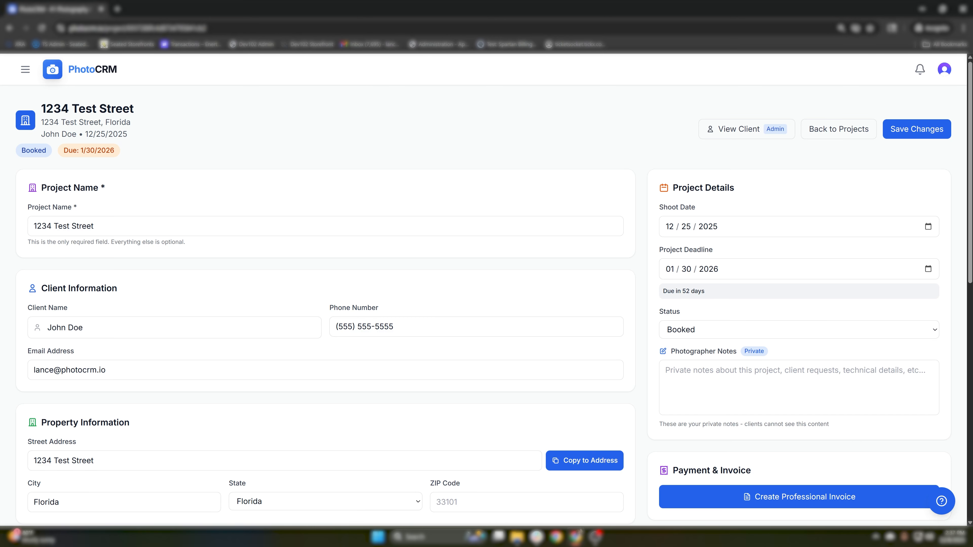
- Open Create Contract from the Contracts panel of the 1234 Test Street project
{"action": "scroll", "coordinate": [757, 258], "scroll_direction": "down", "scroll_amount": 6}
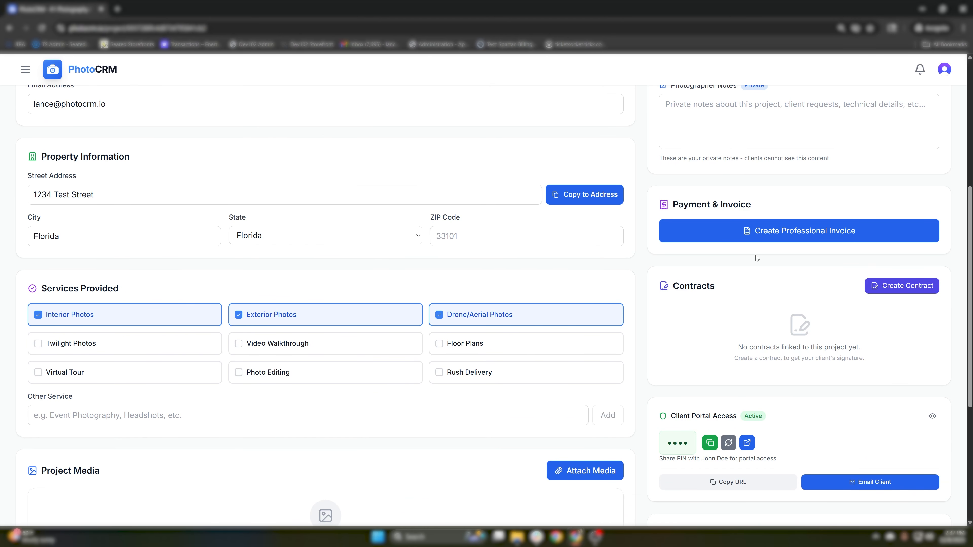
{"action": "left_click", "coordinate": [895, 286]}
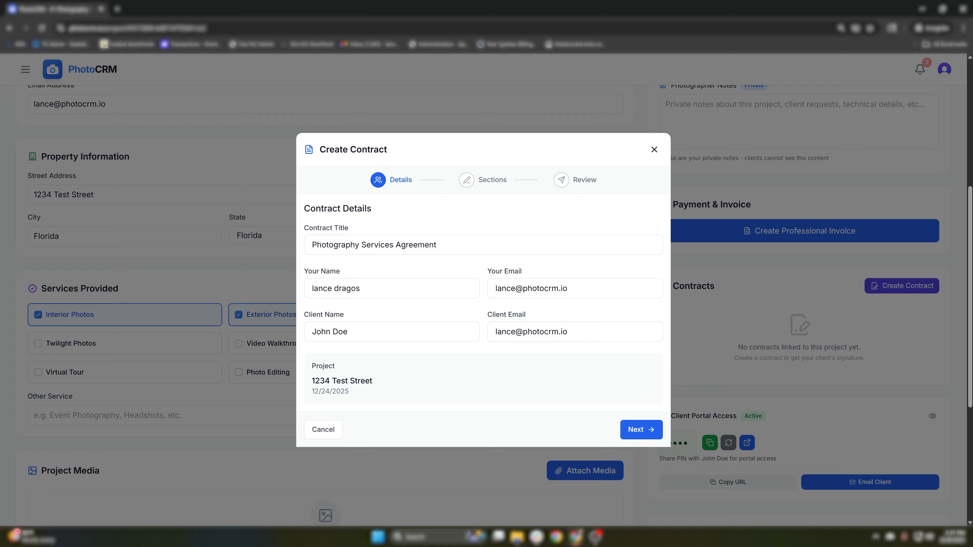
- Move the agreement from Details to the Sections step and review its standard sections
{"action": "left_click", "coordinate": [639, 430]}
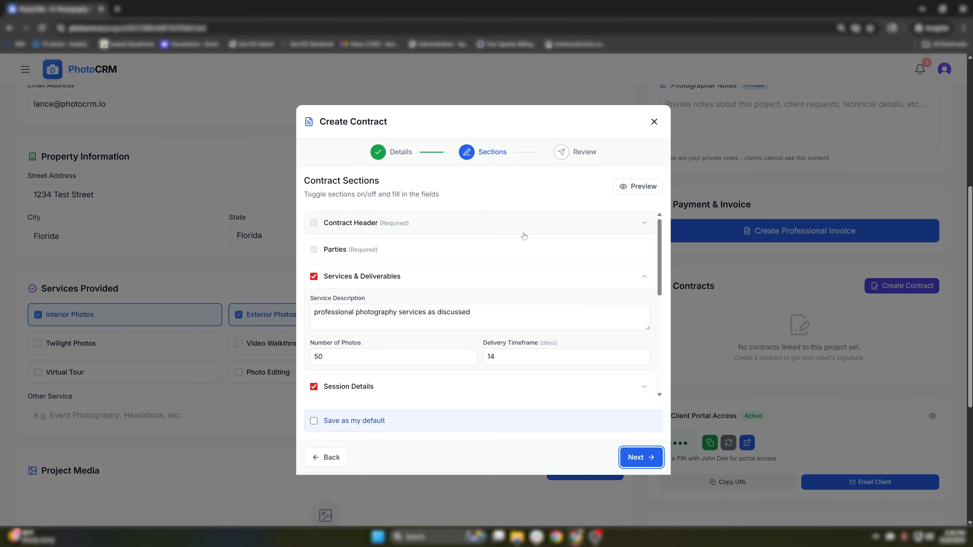
{"action": "left_click", "coordinate": [524, 235]}
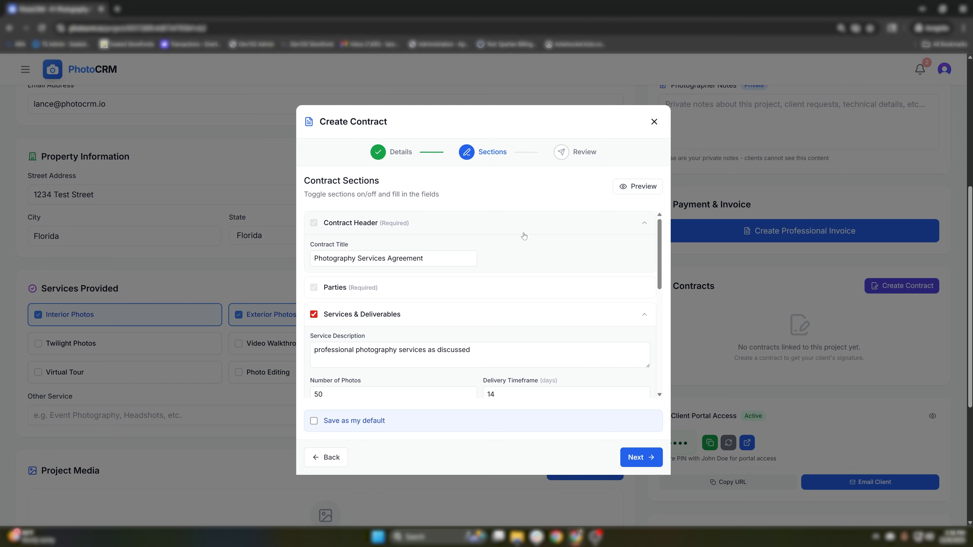
{"action": "left_click", "coordinate": [523, 234]}
{"action": "scroll", "coordinate": [524, 237], "scroll_direction": "down", "scroll_amount": 2}
{"action": "scroll", "coordinate": [523, 237], "scroll_direction": "up", "scroll_amount": 2}
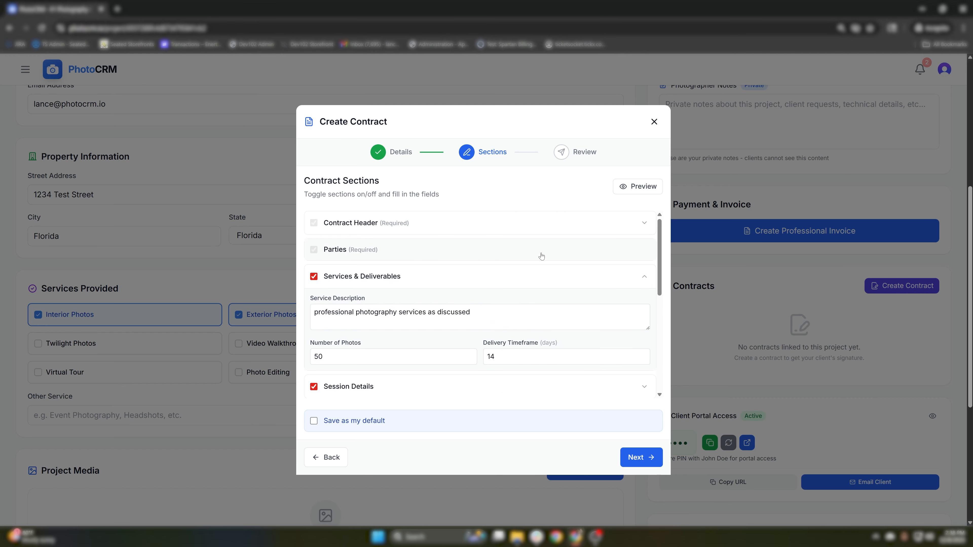
{"action": "scroll", "coordinate": [541, 256], "scroll_direction": "down", "scroll_amount": 2}
{"action": "scroll", "coordinate": [541, 256], "scroll_direction": "down", "scroll_amount": 4}
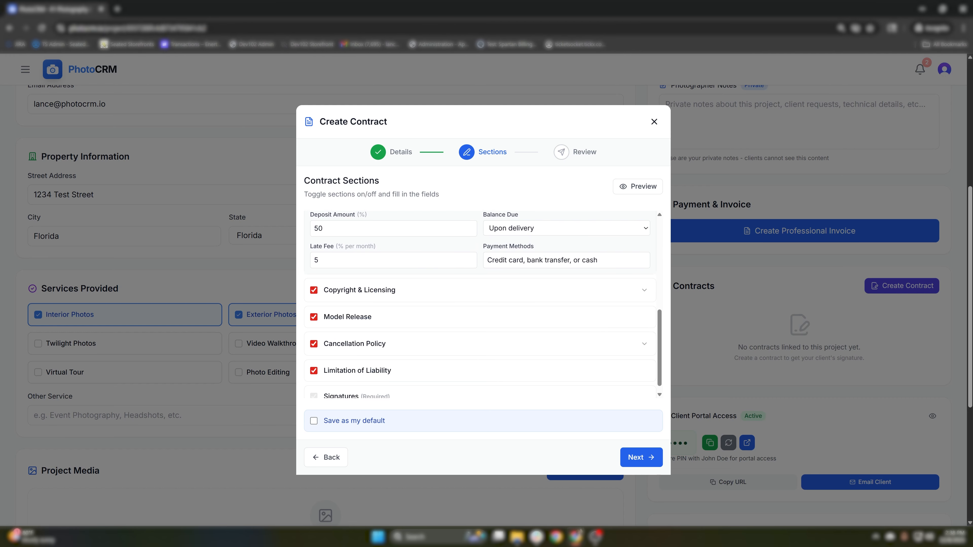
{"action": "scroll", "coordinate": [529, 315], "scroll_direction": "up", "scroll_amount": 3}
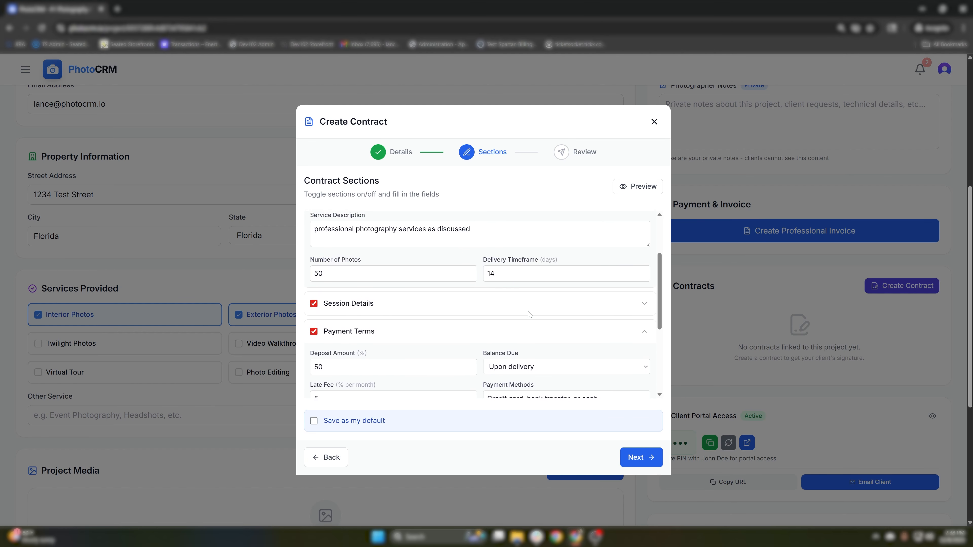
{"action": "scroll", "coordinate": [529, 329], "scroll_direction": "down", "scroll_amount": 3}
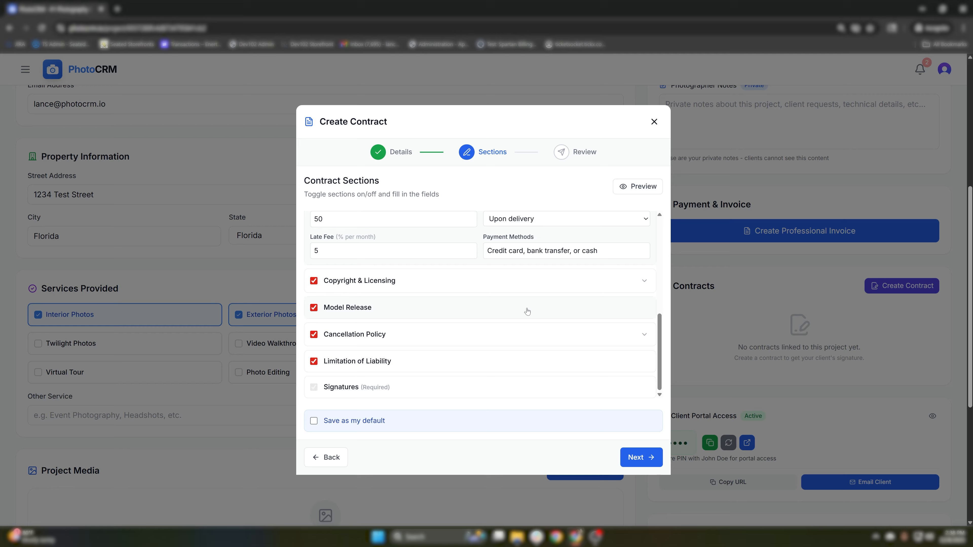
{"action": "scroll", "coordinate": [527, 311], "scroll_direction": "down", "scroll_amount": 1}
- Leave Save as my default turned off and scroll down to Signatures
{"action": "left_click", "coordinate": [347, 422]}
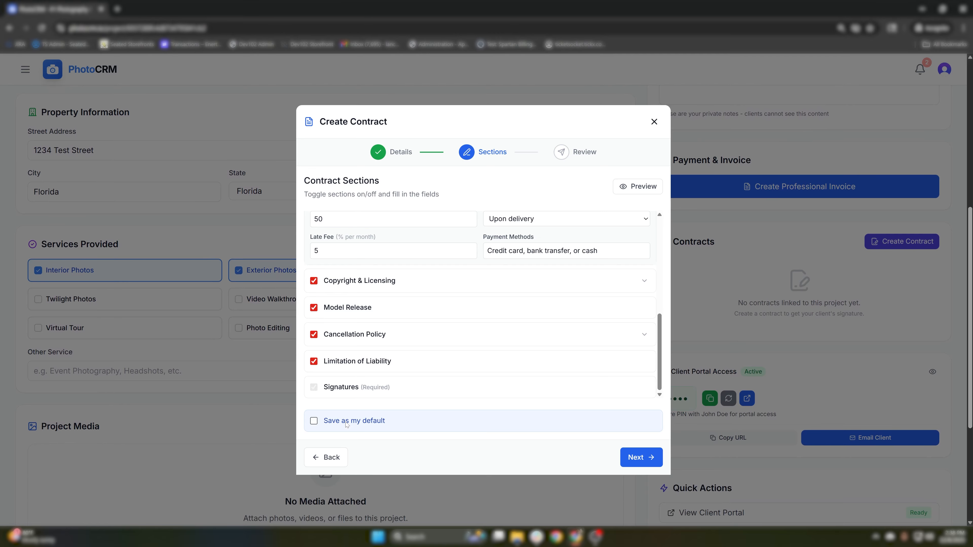
{"action": "left_click", "coordinate": [347, 421]}
{"action": "scroll", "coordinate": [419, 365], "scroll_direction": "up", "scroll_amount": 5}
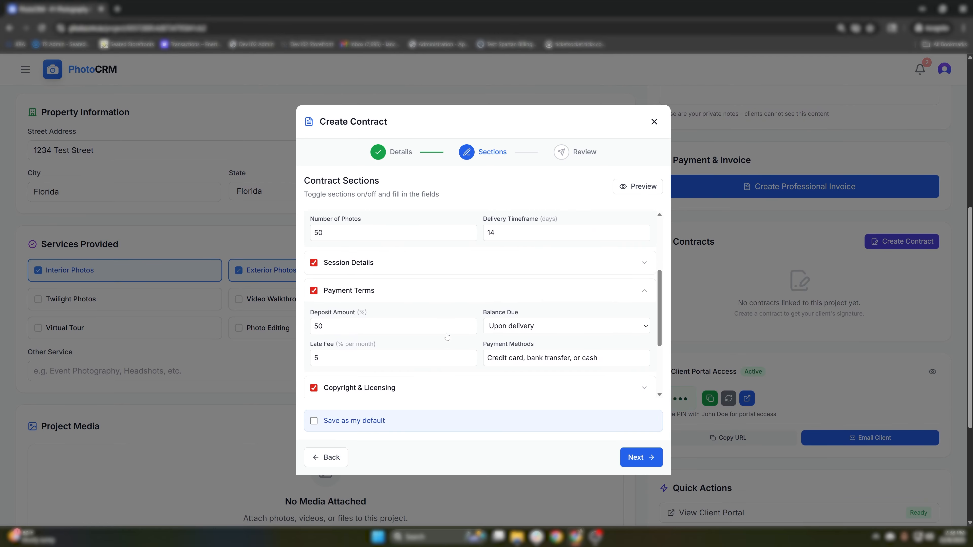
{"action": "scroll", "coordinate": [448, 338], "scroll_direction": "down", "scroll_amount": 4}
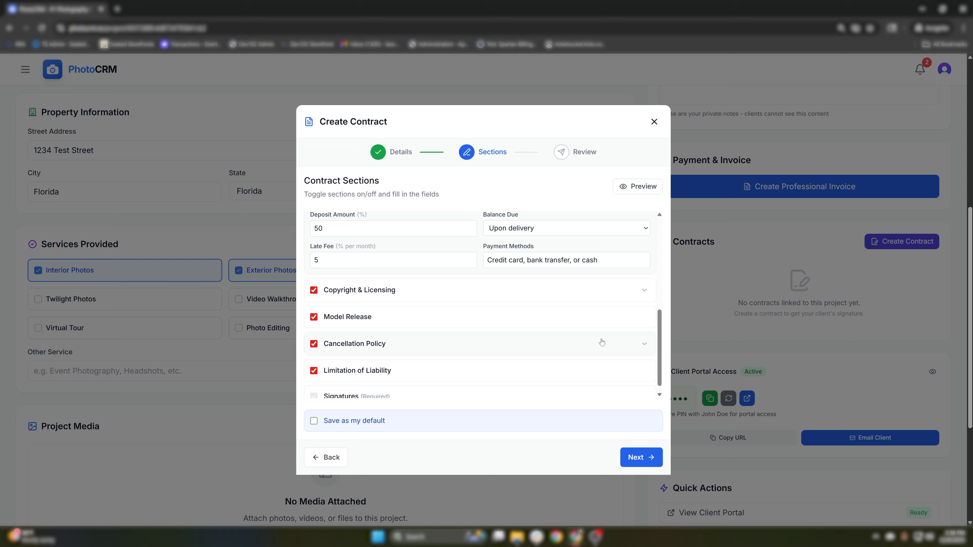
{"action": "scroll", "coordinate": [602, 342], "scroll_direction": "down", "scroll_amount": 1}
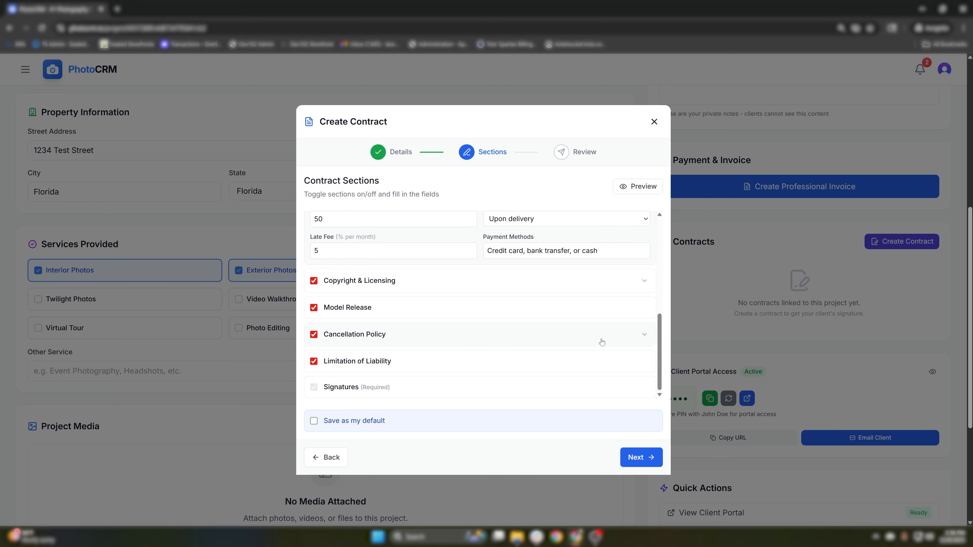
- Open the Review step and read the Contract Preview down to Agreement & Signatures
{"action": "left_click", "coordinate": [628, 460]}
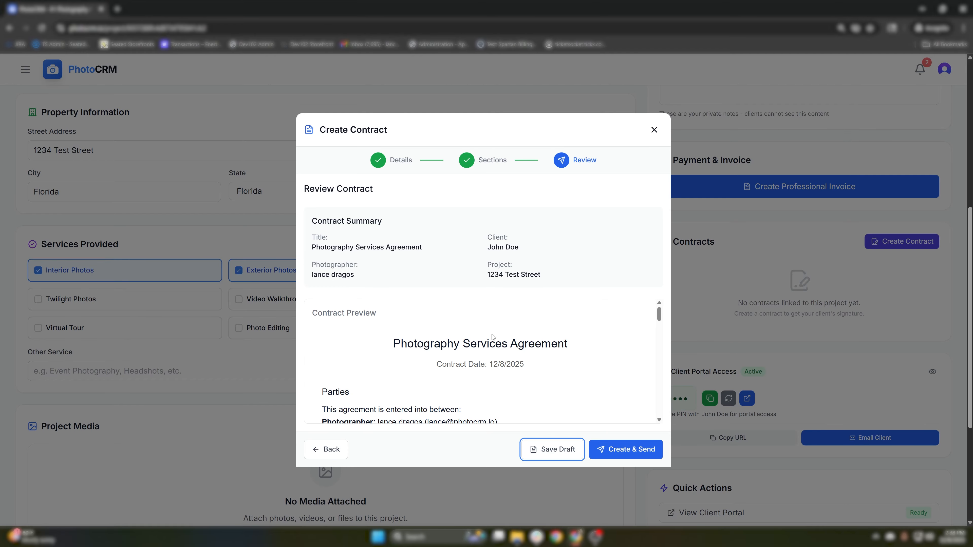
{"action": "scroll", "coordinate": [492, 336], "scroll_direction": "down", "scroll_amount": 3}
{"action": "scroll", "coordinate": [460, 353], "scroll_direction": "up", "scroll_amount": 3}
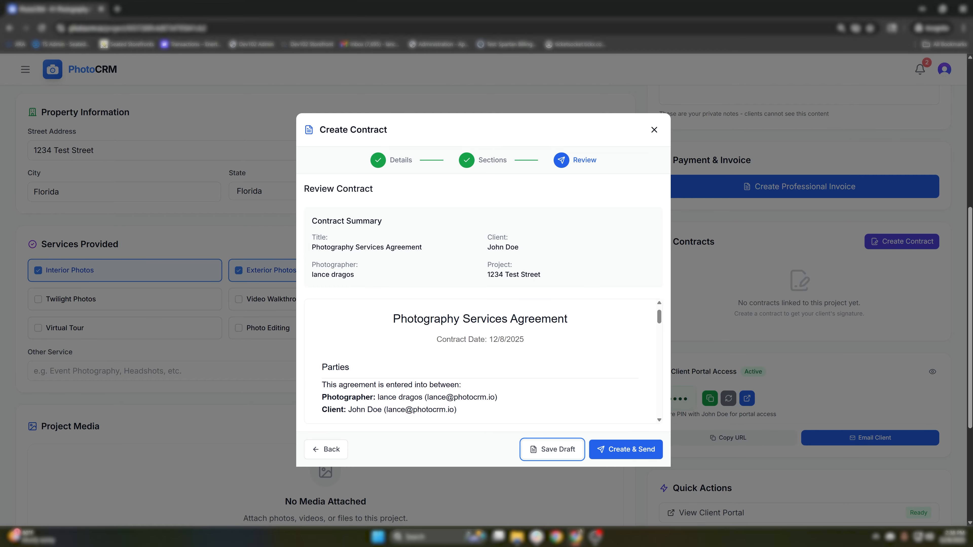
{"action": "scroll", "coordinate": [479, 360], "scroll_direction": "down", "scroll_amount": 5}
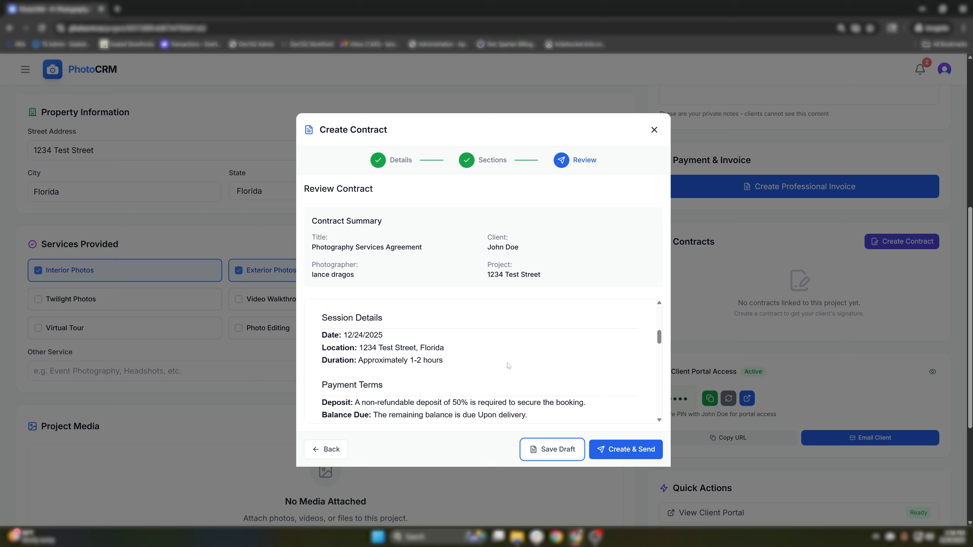
{"action": "scroll", "coordinate": [509, 367], "scroll_direction": "down", "scroll_amount": 5}
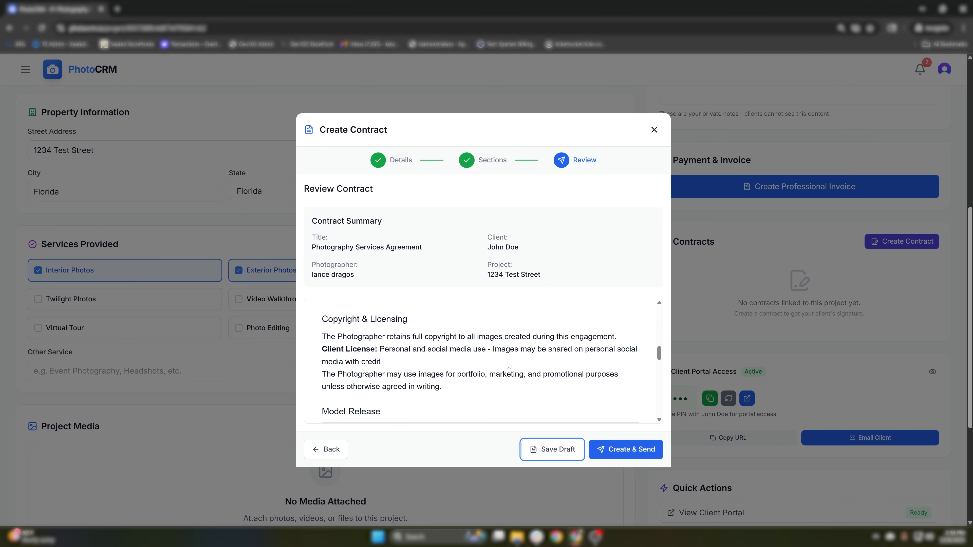
{"action": "scroll", "coordinate": [508, 366], "scroll_direction": "down", "scroll_amount": 5}
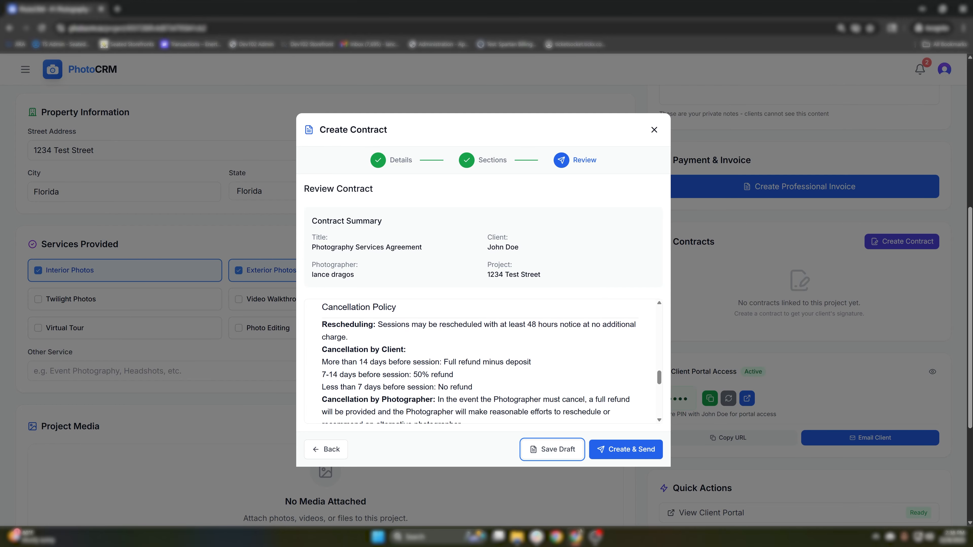
{"action": "scroll", "coordinate": [508, 366], "scroll_direction": "down", "scroll_amount": 5}
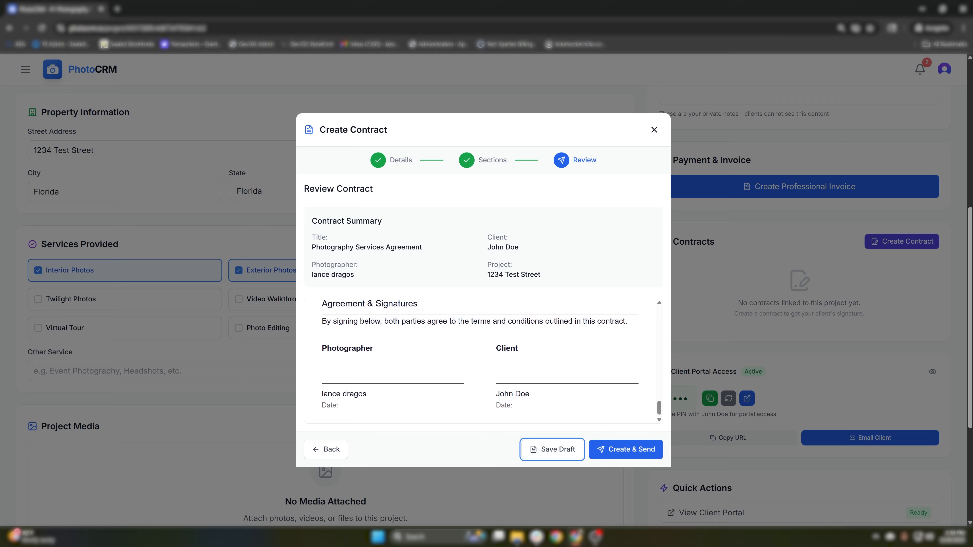
{"action": "scroll", "coordinate": [508, 366], "scroll_direction": "down", "scroll_amount": 2}
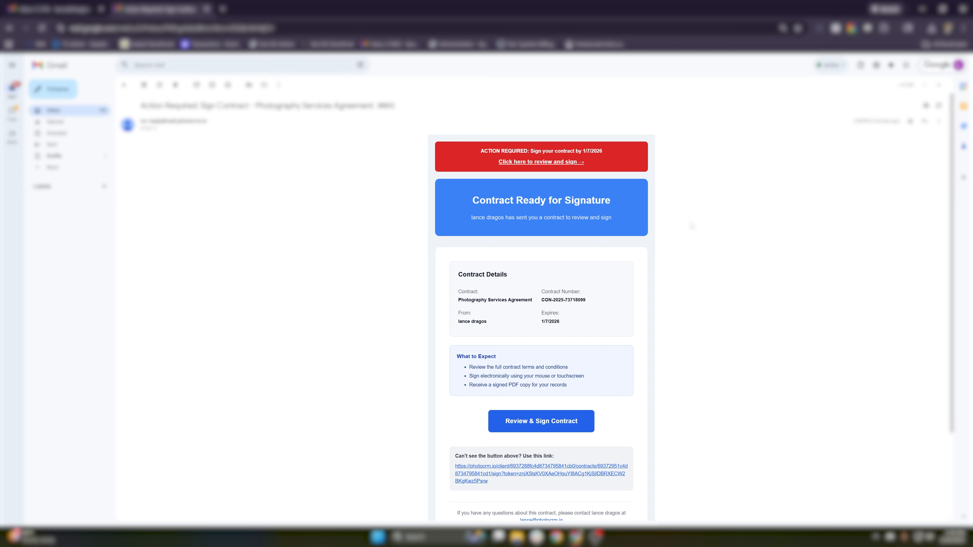
- Open the Review & Sign Contract page from the Contract Ready for Signature e-mail
{"action": "scroll", "coordinate": [555, 175], "scroll_direction": "down", "scroll_amount": 1}
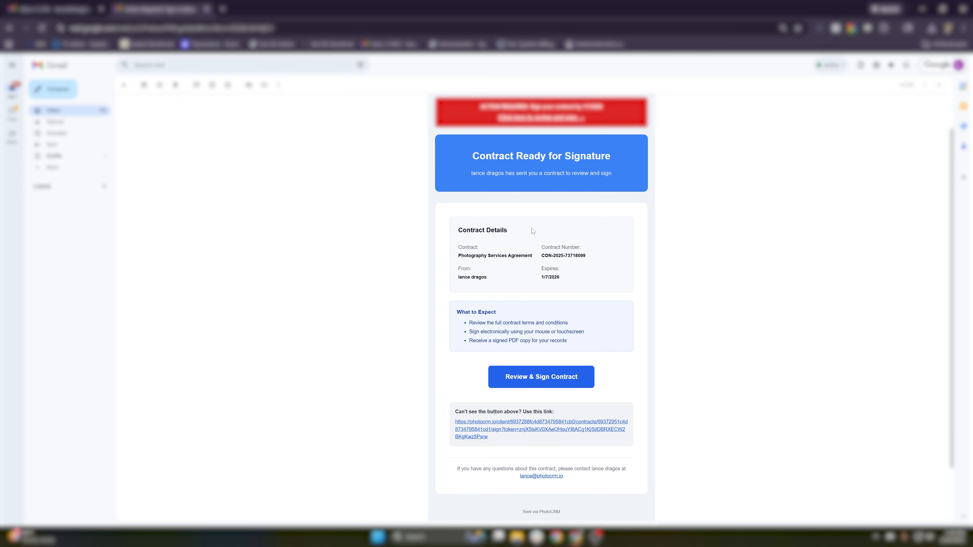
{"action": "left_click", "coordinate": [559, 377]}
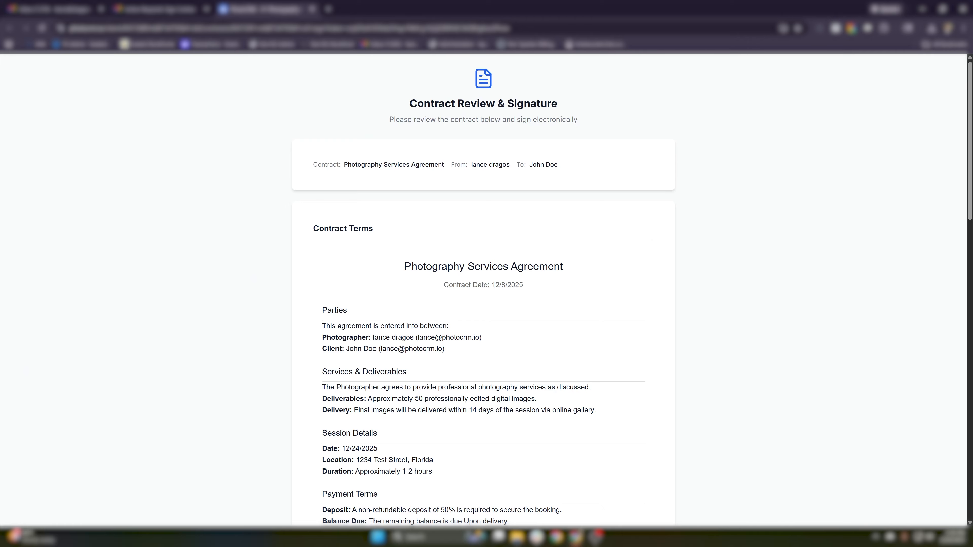
- Choose a typed-name signature and enter the client's full name
{"action": "scroll", "coordinate": [521, 250], "scroll_direction": "down", "scroll_amount": 10}
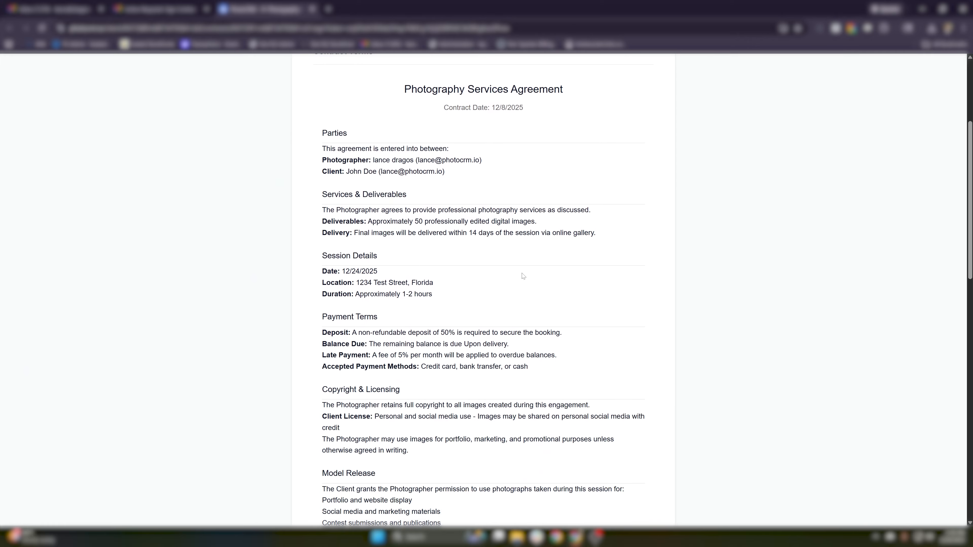
{"action": "scroll", "coordinate": [521, 275], "scroll_direction": "down", "scroll_amount": 11}
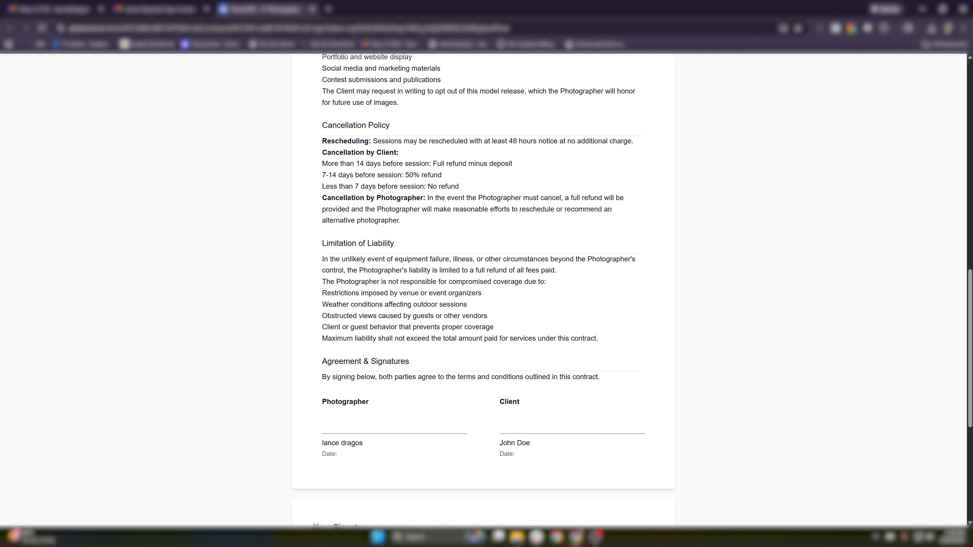
{"action": "scroll", "coordinate": [522, 276], "scroll_direction": "down", "scroll_amount": 2}
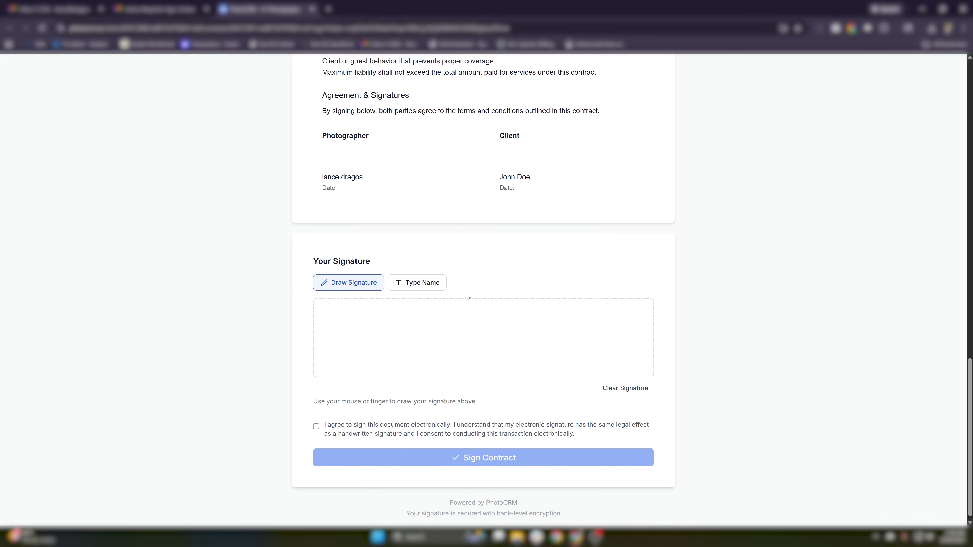
{"action": "left_click", "coordinate": [423, 287]}
{"action": "left_click", "coordinate": [423, 388]}
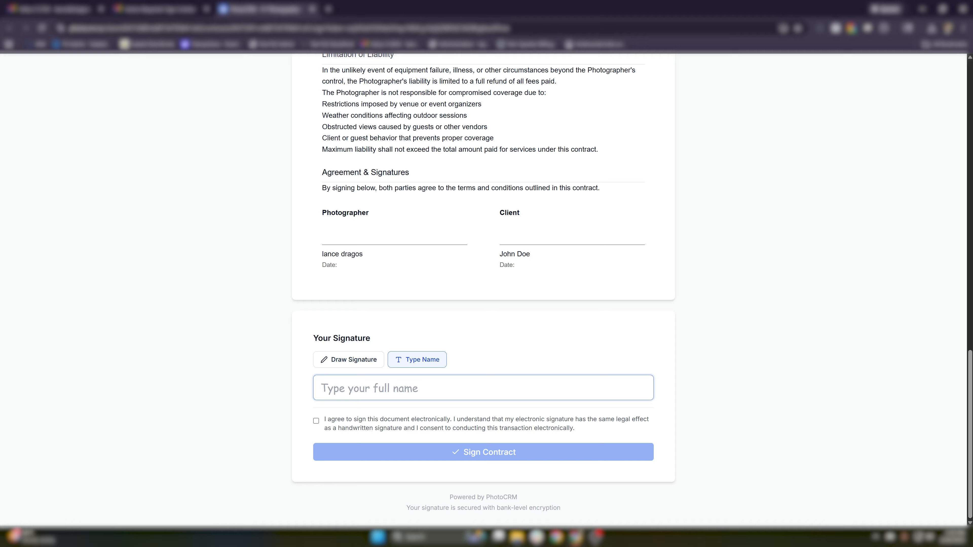
{"action": "type", "text": "John Doe"}
- Accept electronic signing, submit the signed contract, and return to the project window
{"action": "scroll", "coordinate": [484, 383], "scroll_direction": "down", "scroll_amount": 2}
{"action": "left_click", "coordinate": [315, 421]}
{"action": "left_click", "coordinate": [485, 453]}
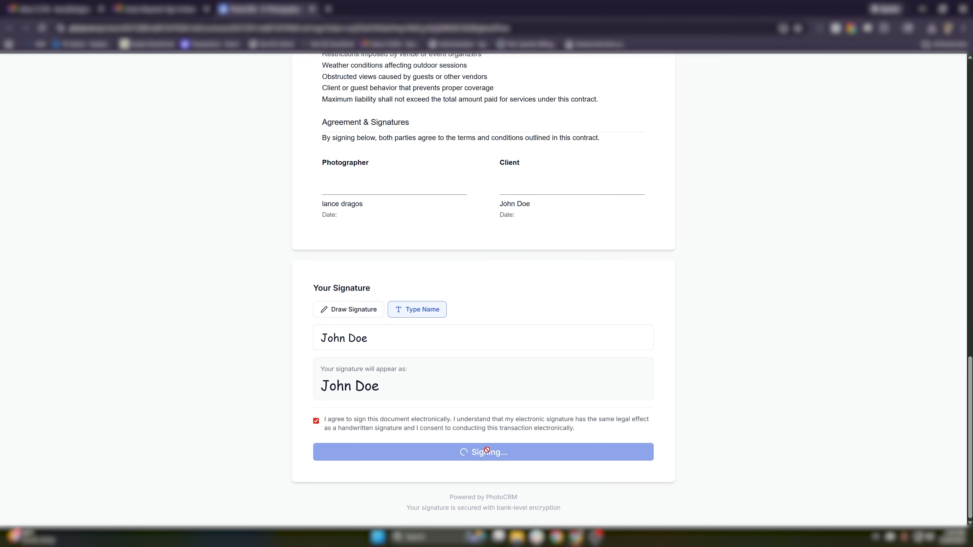
{"action": "left_click_drag", "start_coordinate": [541, 337], "coordinate": [437, 270]}
{"action": "left_click", "coordinate": [433, 268]}
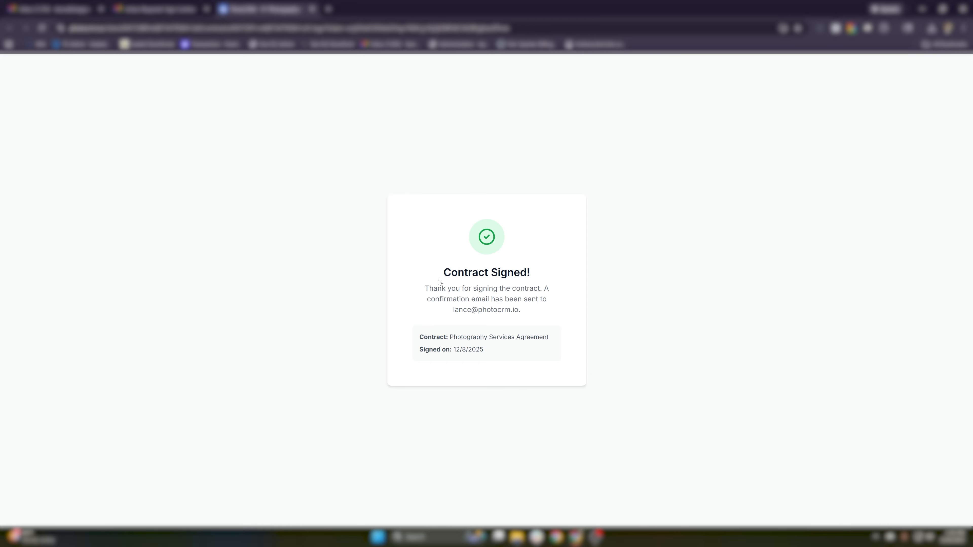
{"action": "key", "text": "alt+Tab"}
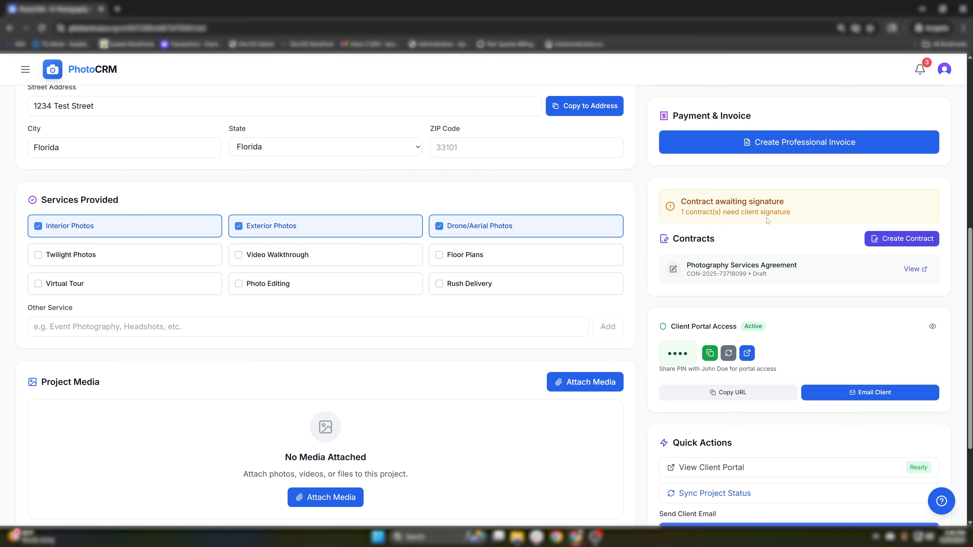
- Reload the project to show the Photography Services Agreement as Signed and view its details
{"action": "left_click", "coordinate": [43, 28]}
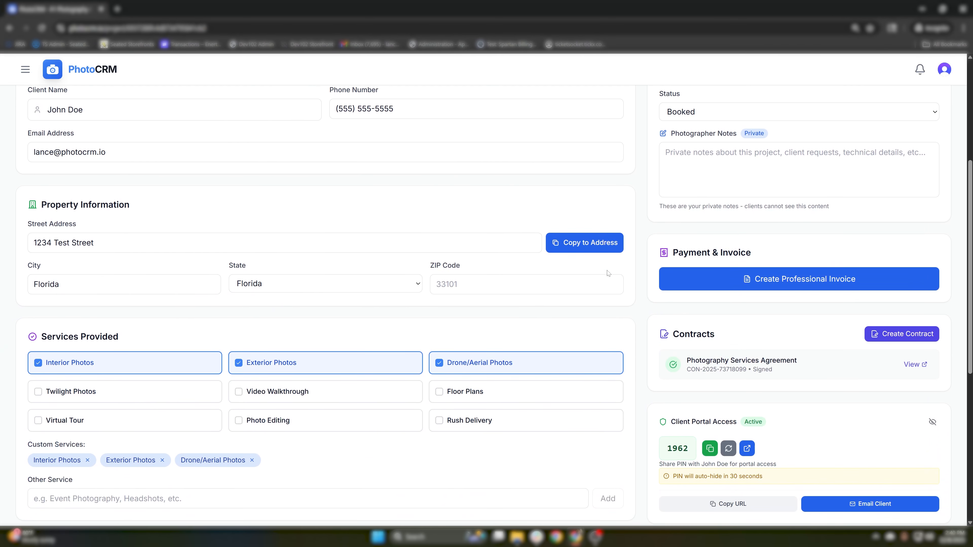
{"action": "left_click_drag", "start_coordinate": [686, 357], "coordinate": [800, 357]}
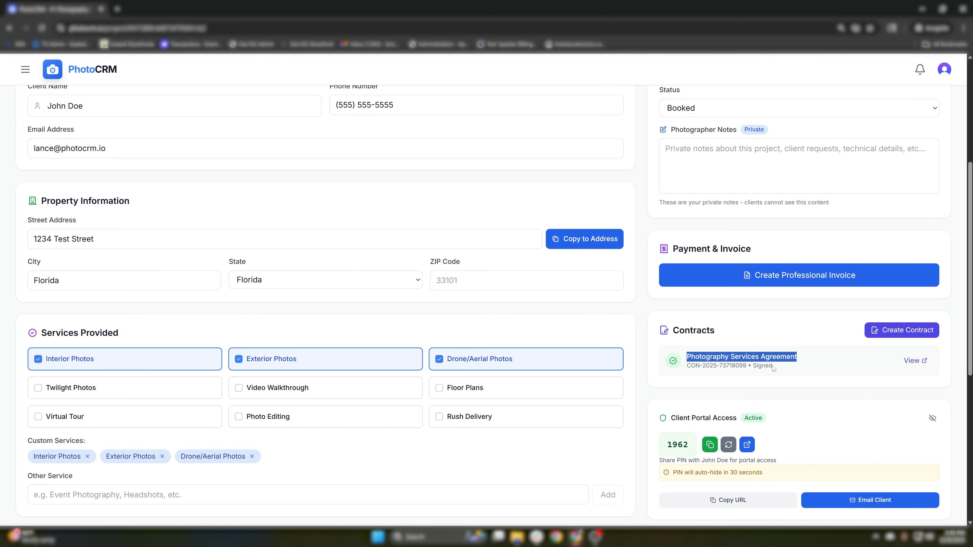
{"action": "left_click", "coordinate": [903, 362]}
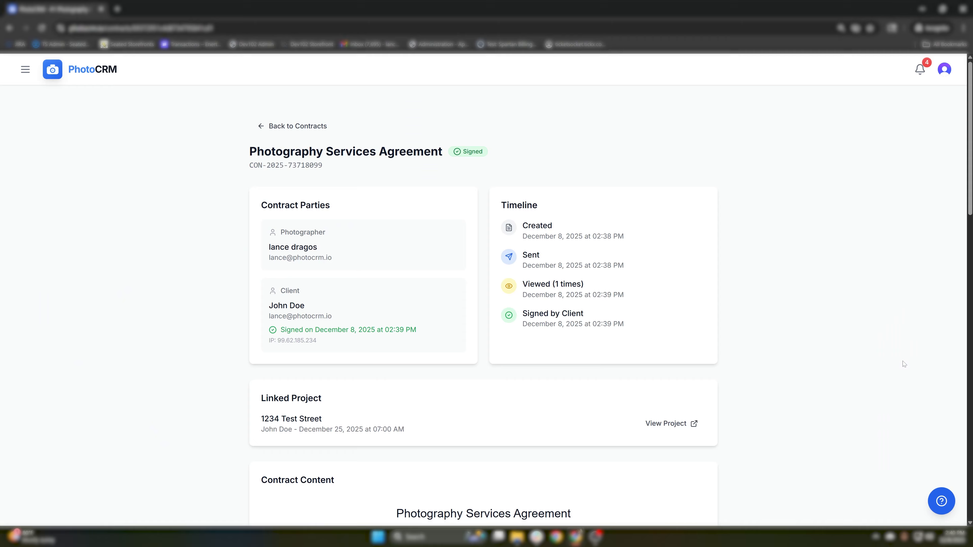
- Read through the signed agreement's content and signatures, then navigate to the Calendar page
{"action": "scroll", "coordinate": [434, 238], "scroll_direction": "down", "scroll_amount": 1}
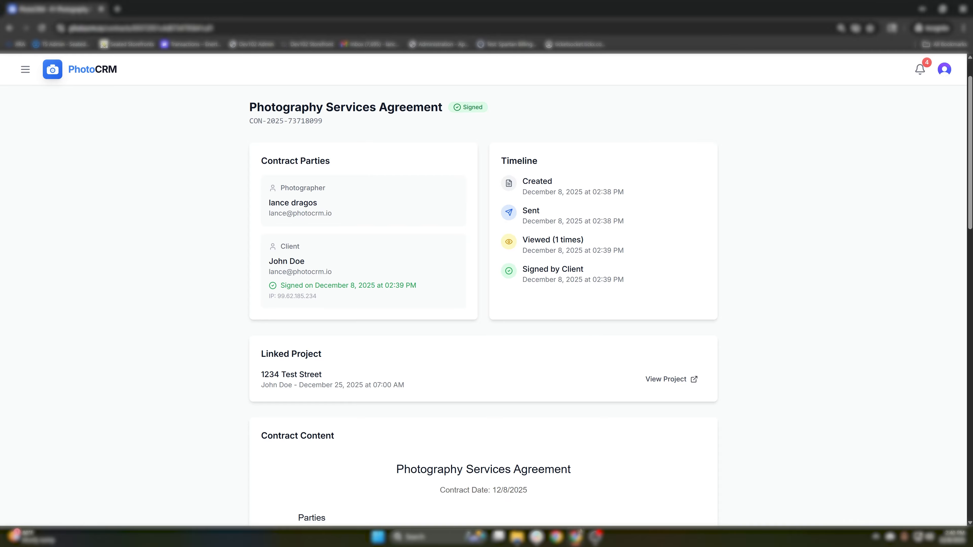
{"action": "left_click_drag", "start_coordinate": [647, 284], "coordinate": [522, 266]}
{"action": "left_click", "coordinate": [522, 270]}
{"action": "scroll", "coordinate": [522, 276], "scroll_direction": "down", "scroll_amount": 7}
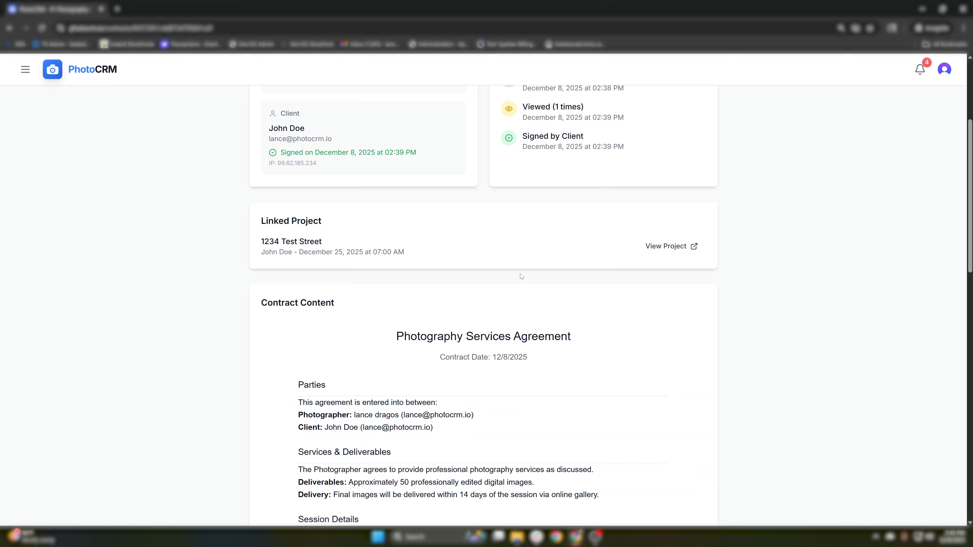
{"action": "scroll", "coordinate": [521, 275], "scroll_direction": "down", "scroll_amount": 12}
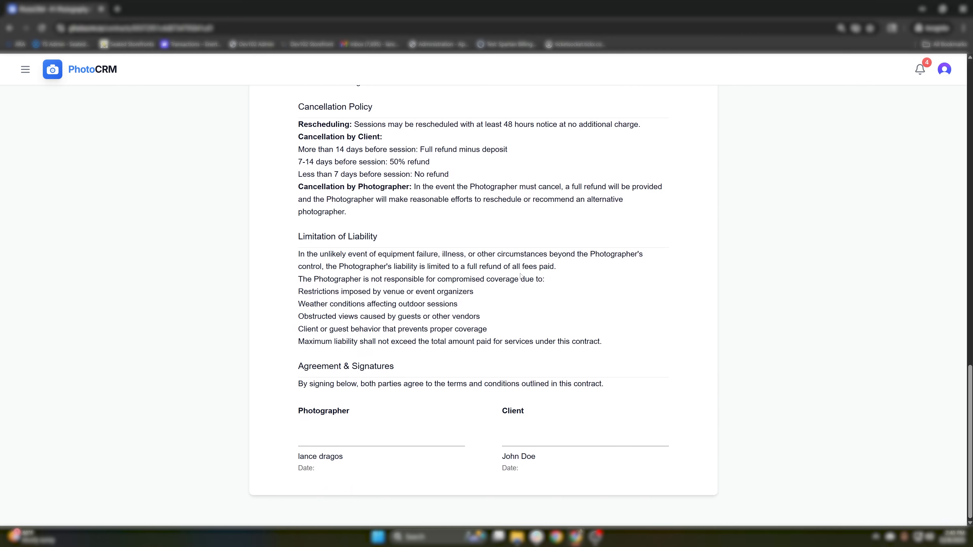
{"action": "scroll", "coordinate": [521, 277], "scroll_direction": "up", "scroll_amount": 18}
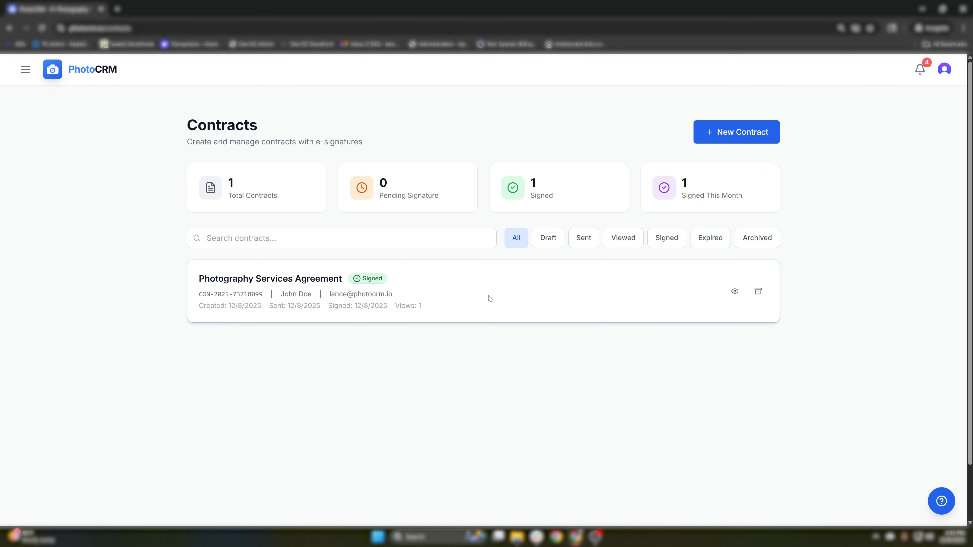
{"action": "left_click", "coordinate": [26, 69]}
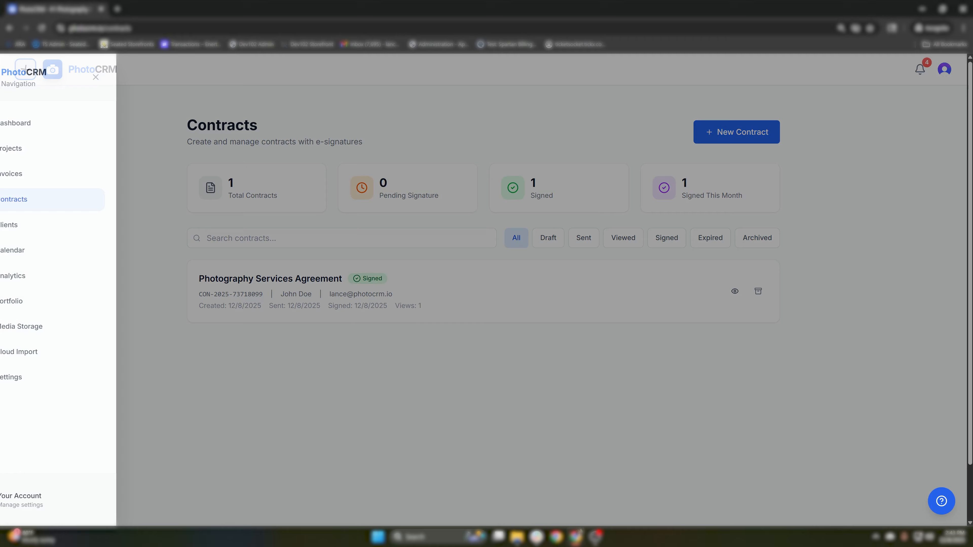
{"action": "left_click", "coordinate": [91, 254]}
- Check the details of the Dec 25, 6:00 PM 1234 Test Street shoot, then close them
{"action": "scroll", "coordinate": [666, 371], "scroll_direction": "down", "scroll_amount": 5}
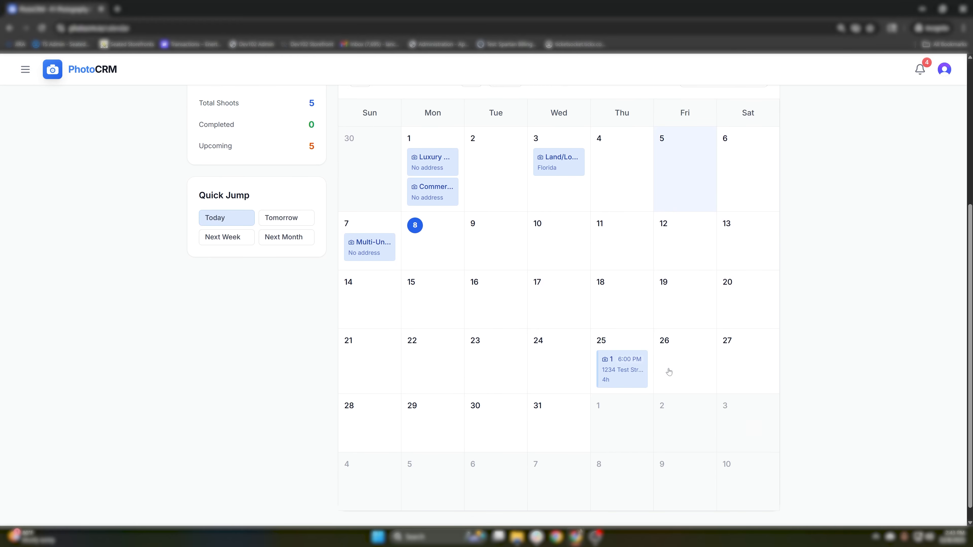
{"action": "left_click", "coordinate": [627, 377]}
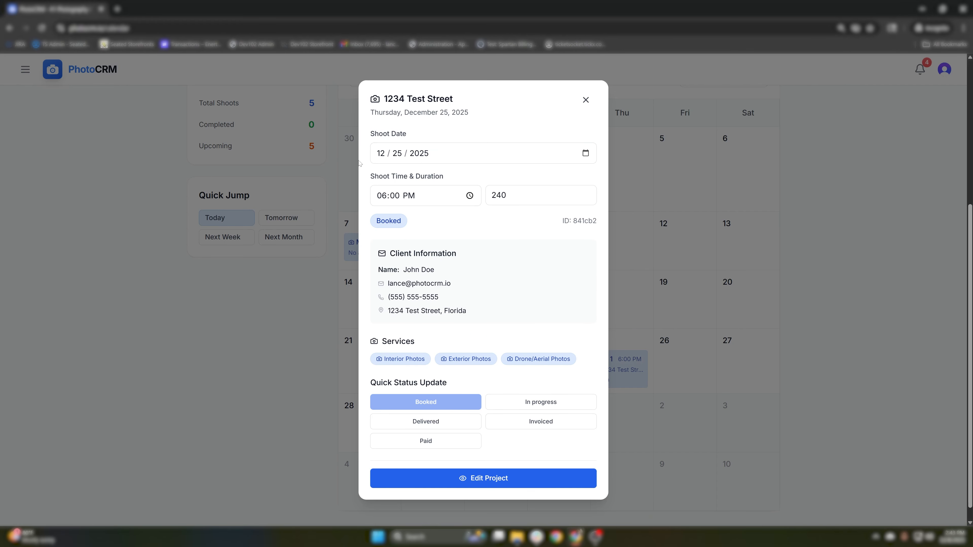
{"action": "left_click_drag", "start_coordinate": [364, 129], "coordinate": [527, 357]}
{"action": "left_click", "coordinate": [541, 321]}
{"action": "left_click", "coordinate": [861, 306]}
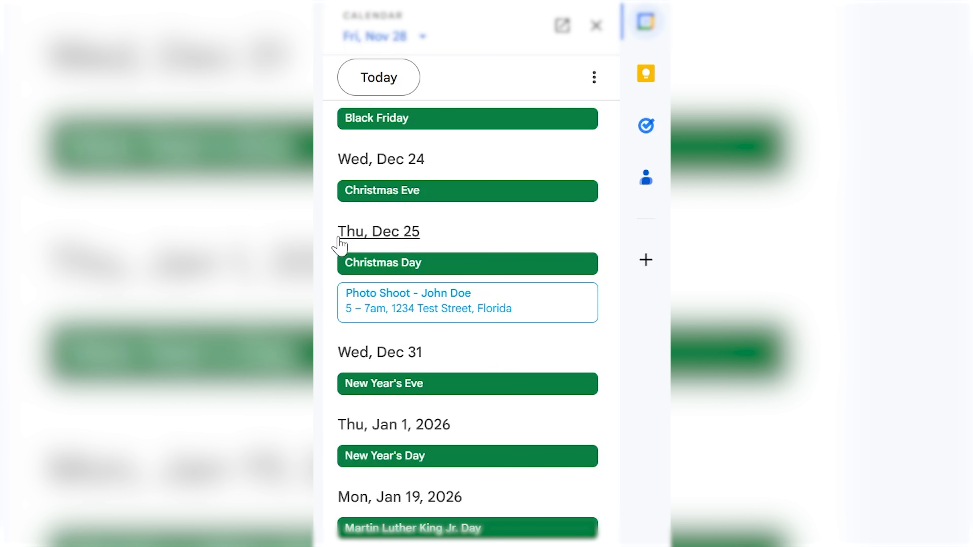
- View the synced Dec 25 Photo Shoot at 1234 Test Street, then close its details
{"action": "left_click", "coordinate": [430, 303]}
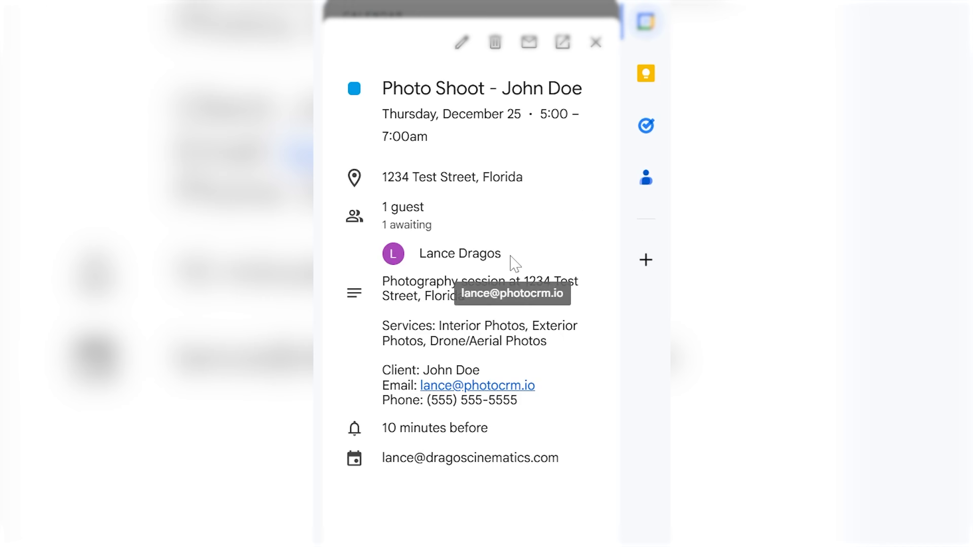
{"action": "left_click", "coordinate": [596, 42]}
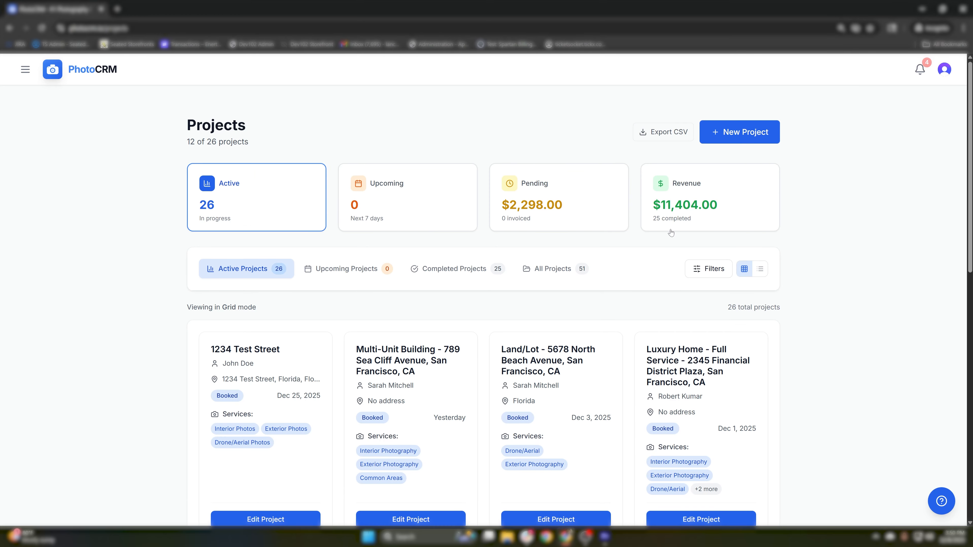
- Filter the projects list by searching '123' to find 1234 Test Street
{"action": "scroll", "coordinate": [671, 232], "scroll_direction": "down", "scroll_amount": 3}
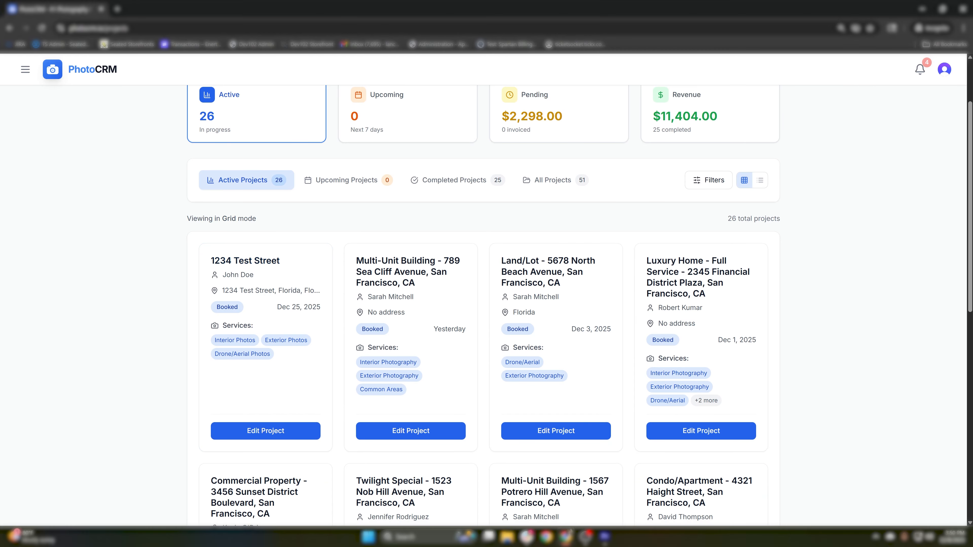
{"action": "left_click", "coordinate": [703, 178]}
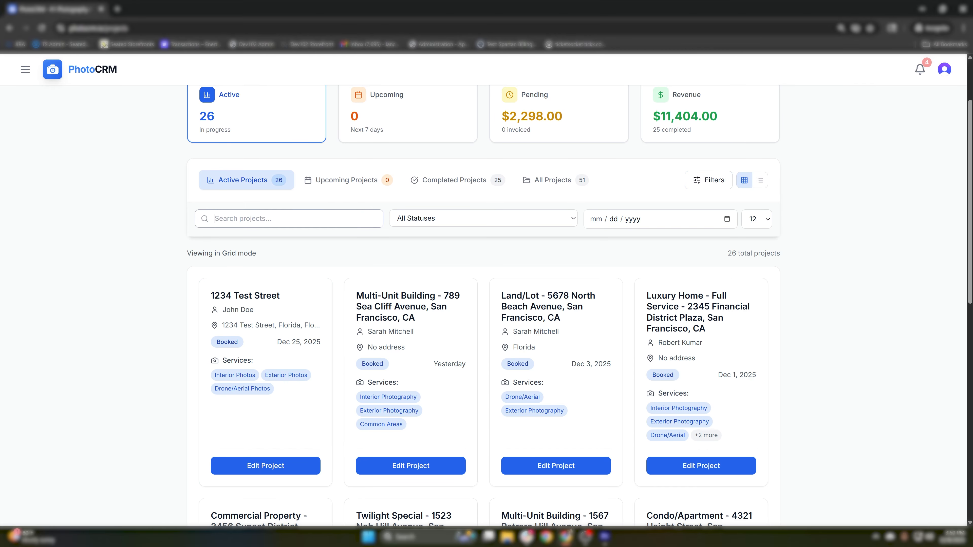
{"action": "type", "text": "123"}
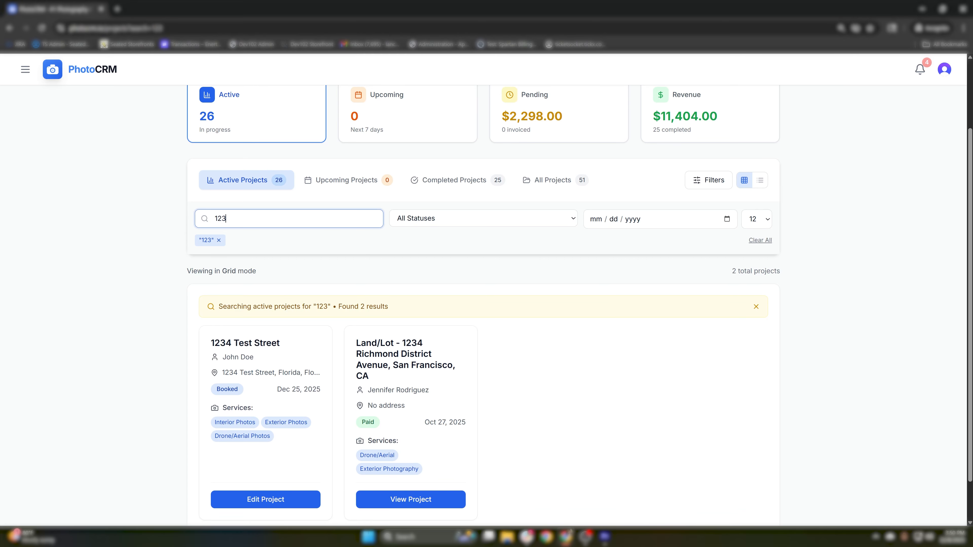
{"action": "scroll", "coordinate": [327, 232], "scroll_direction": "down", "scroll_amount": 1}
- Edit the 1234 Test Street project and bring up the Attach Media dialog
{"action": "left_click", "coordinate": [266, 450]}
{"action": "left_click_drag", "start_coordinate": [47, 235], "coordinate": [137, 236]}
{"action": "left_click", "coordinate": [154, 242]}
{"action": "left_click", "coordinate": [340, 349]}
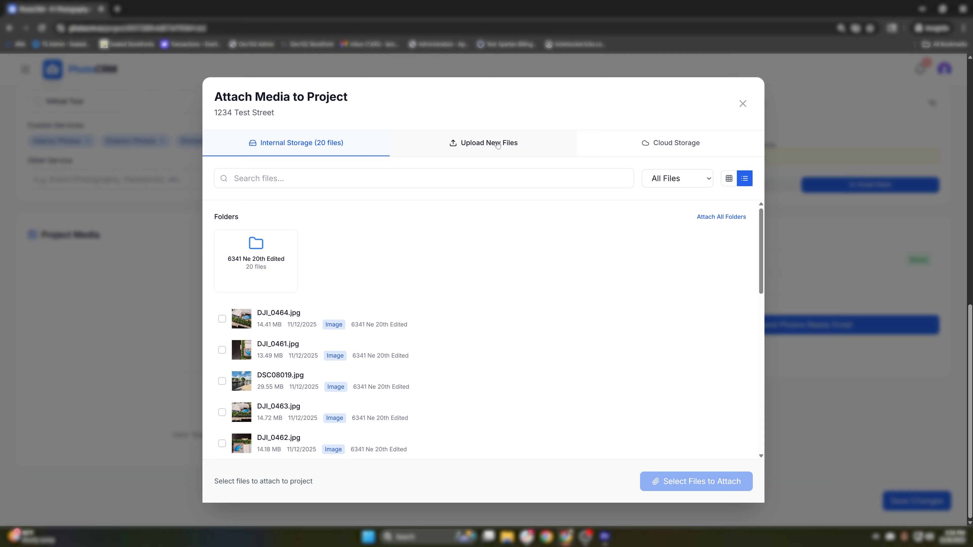
{"action": "left_click", "coordinate": [718, 150]}
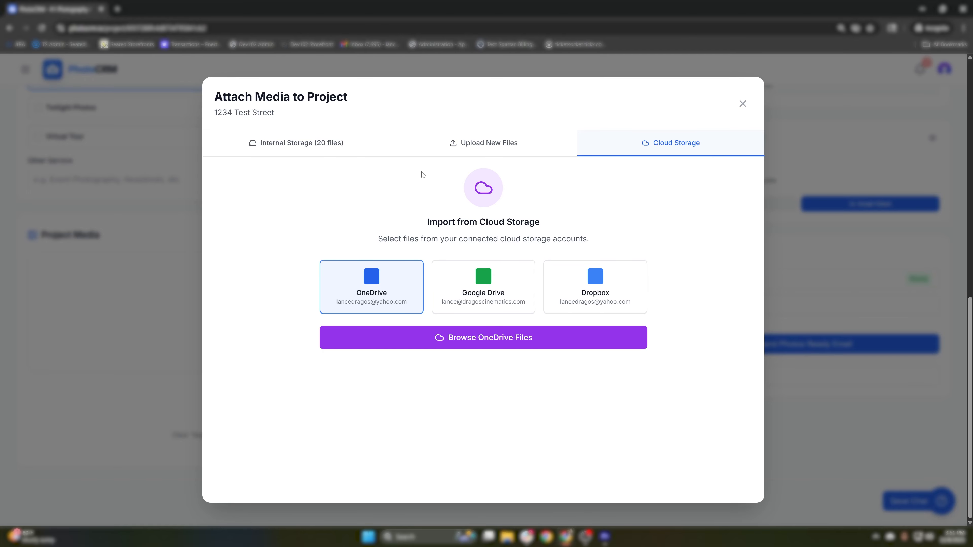
{"action": "left_click", "coordinate": [406, 148]}
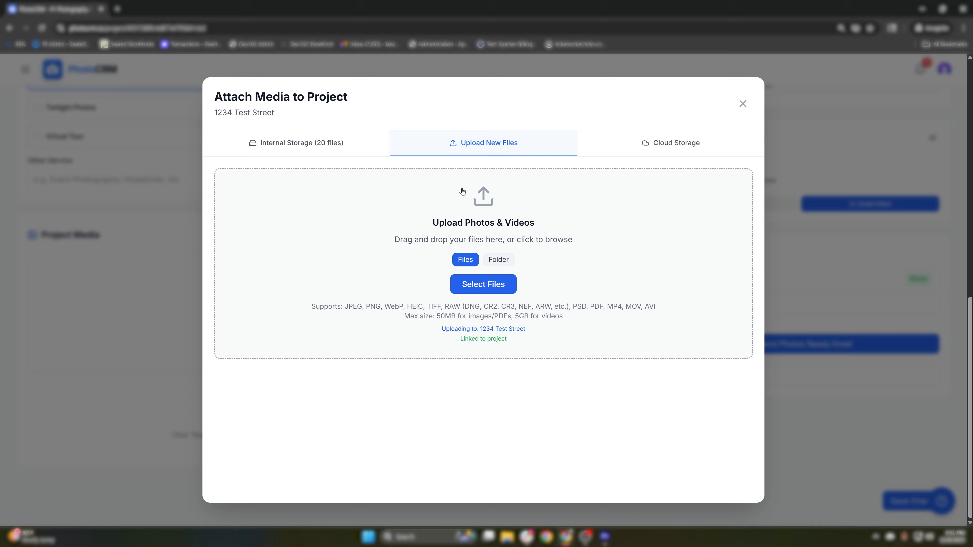
{"action": "left_click", "coordinate": [302, 144]}
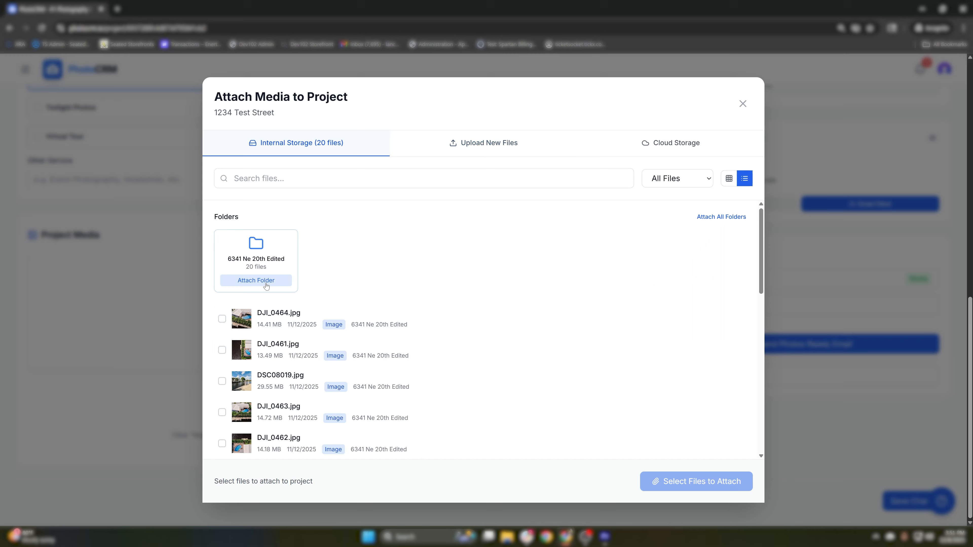
{"action": "left_click", "coordinate": [266, 283]}
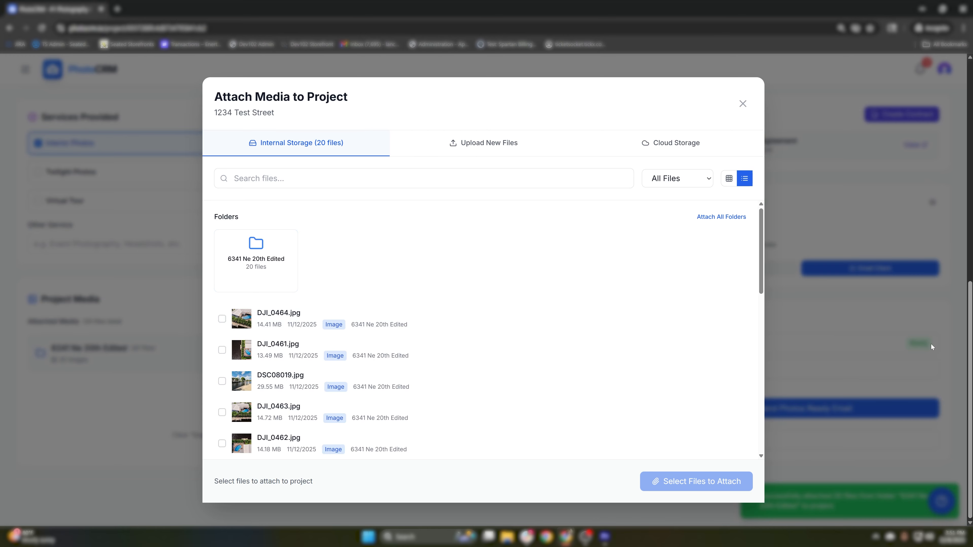
{"action": "left_click", "coordinate": [742, 104]}
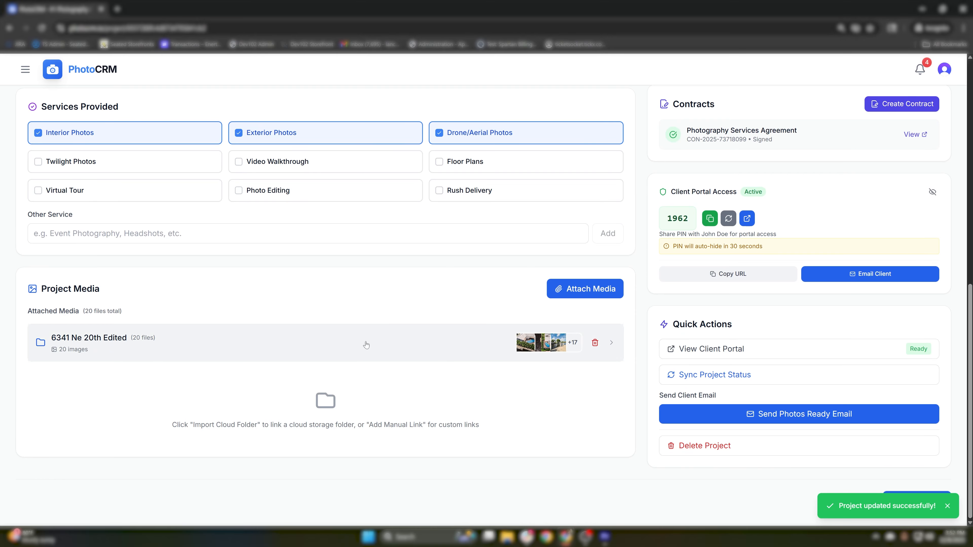
{"action": "scroll", "coordinate": [529, 360], "scroll_direction": "up", "scroll_amount": 5}
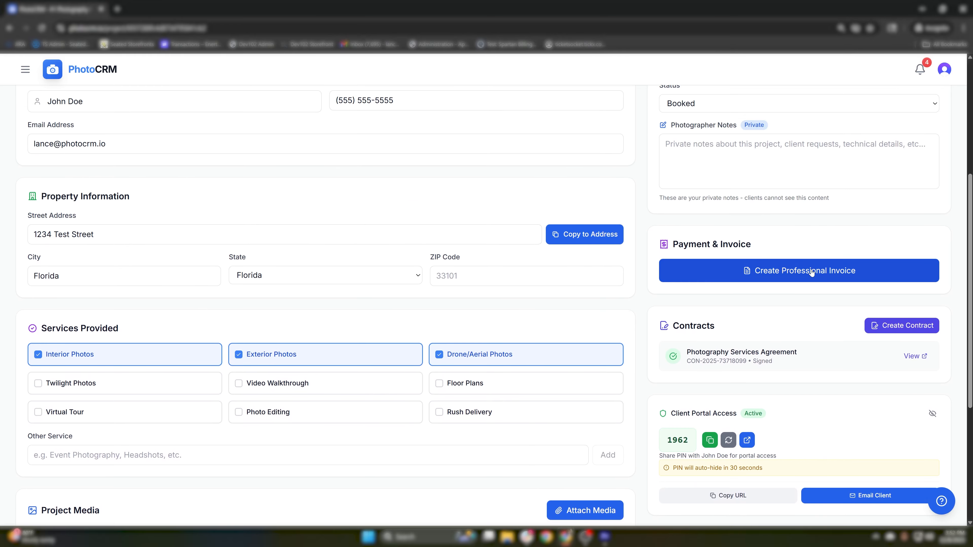
- Create a professional invoice for 1234 Test Street, keeping client, business details and Credit Card payment
{"action": "left_click", "coordinate": [812, 272]}
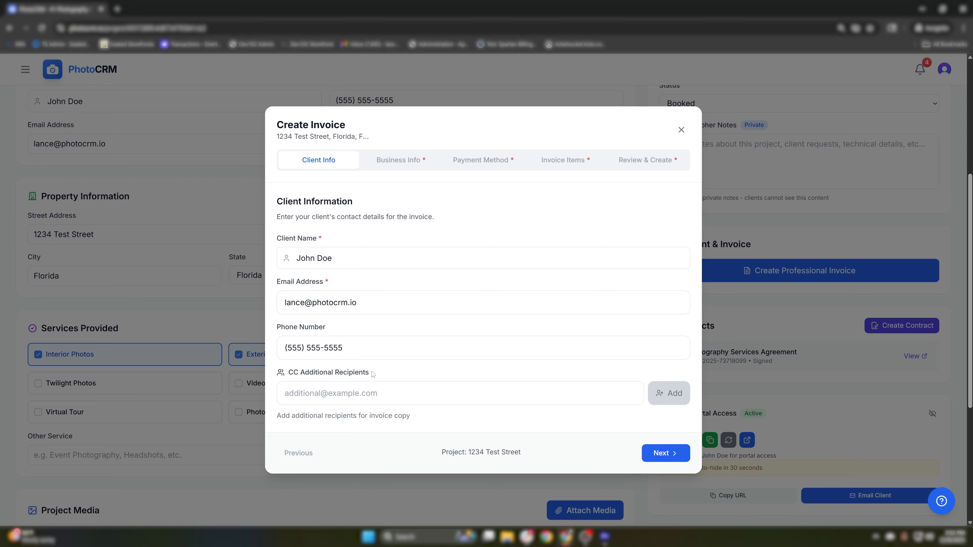
{"action": "left_click", "coordinate": [663, 458]}
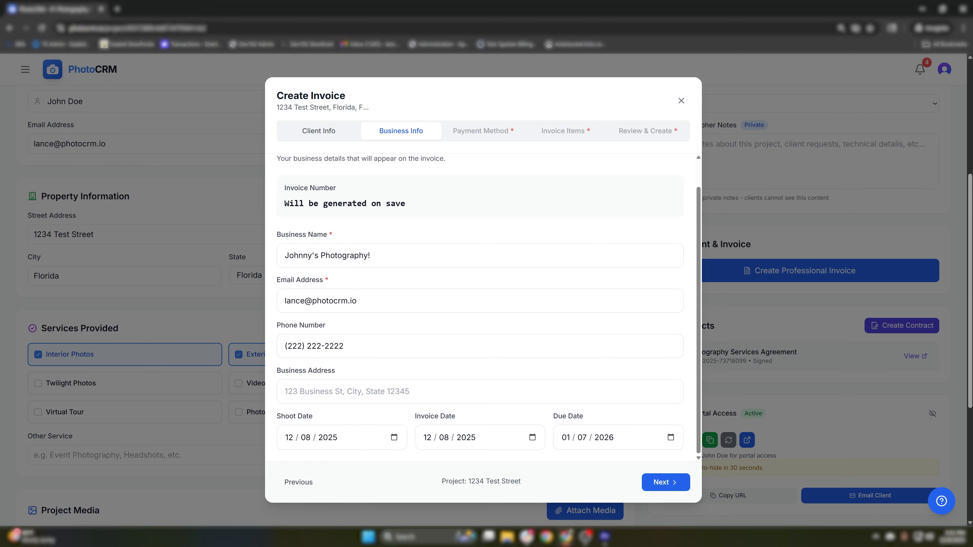
{"action": "left_click", "coordinate": [665, 482]}
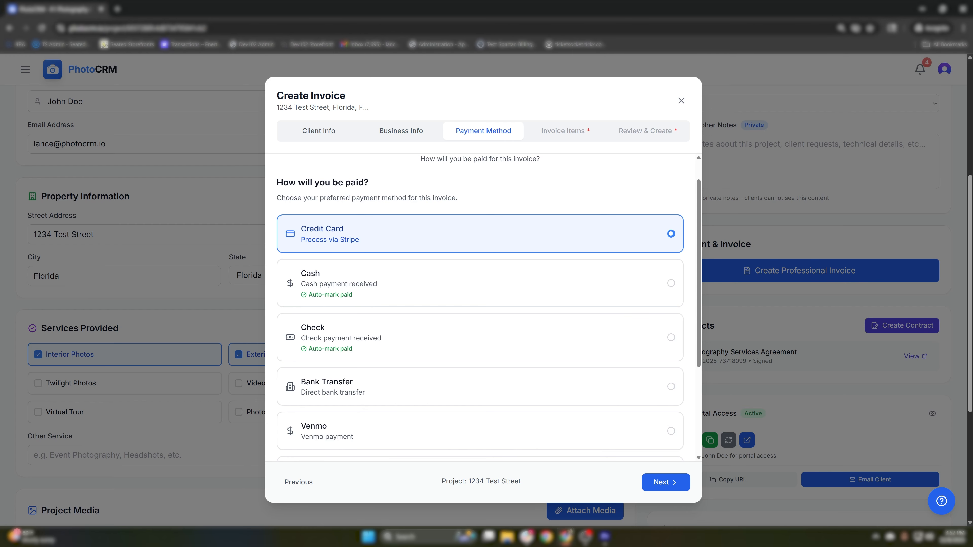
{"action": "left_click_drag", "start_coordinate": [276, 182], "coordinate": [461, 198]}
{"action": "left_click", "coordinate": [462, 199]}
{"action": "scroll", "coordinate": [473, 207], "scroll_direction": "down", "scroll_amount": 2}
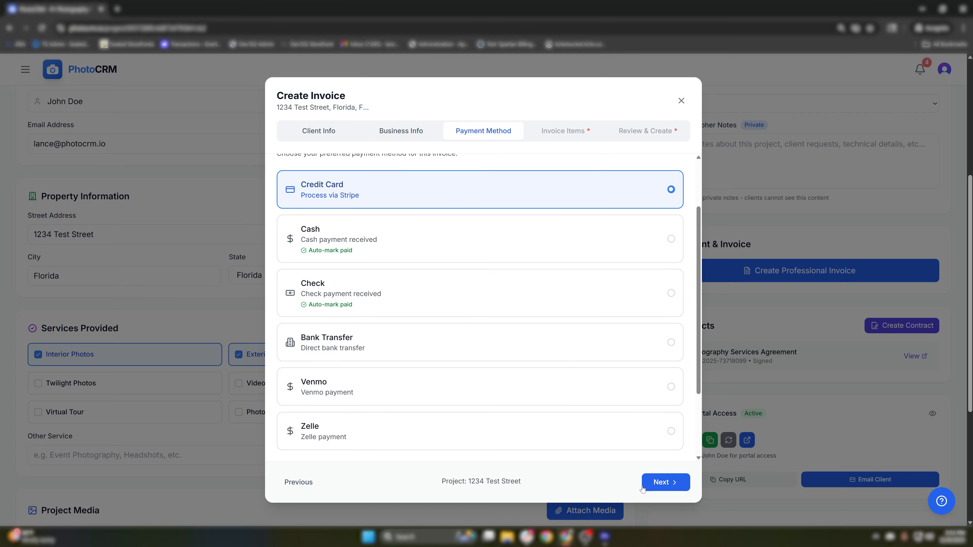
{"action": "left_click", "coordinate": [653, 485]}
- Add a 'Photos' line item at a rate of 1 and move to Review & Create
{"action": "left_click", "coordinate": [516, 377]}
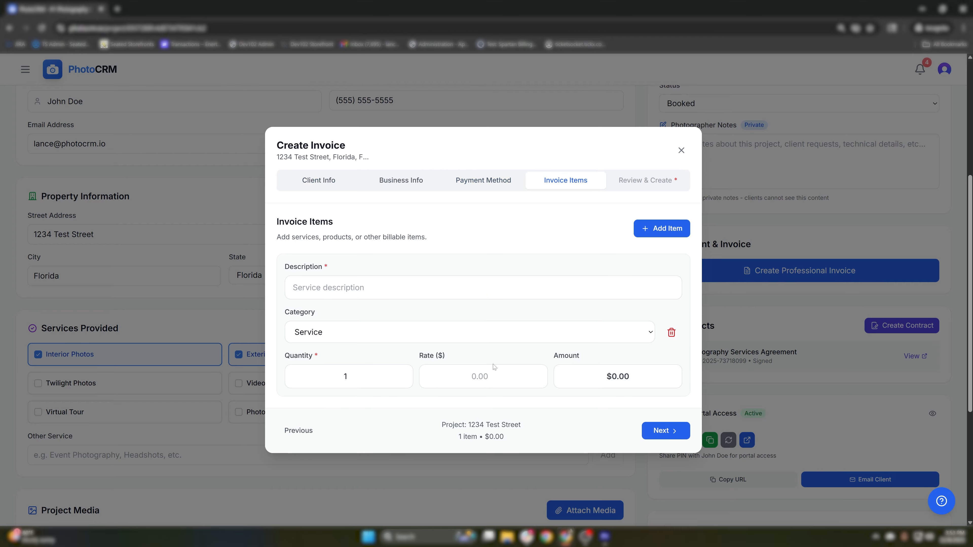
{"action": "left_click", "coordinate": [413, 282]}
{"action": "type", "text": "Photos"}
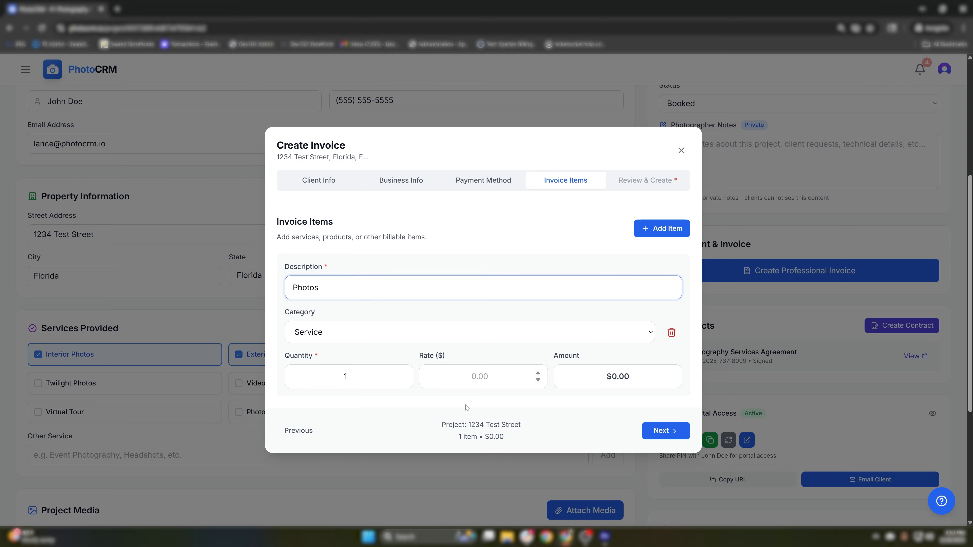
{"action": "left_click", "coordinate": [476, 376]}
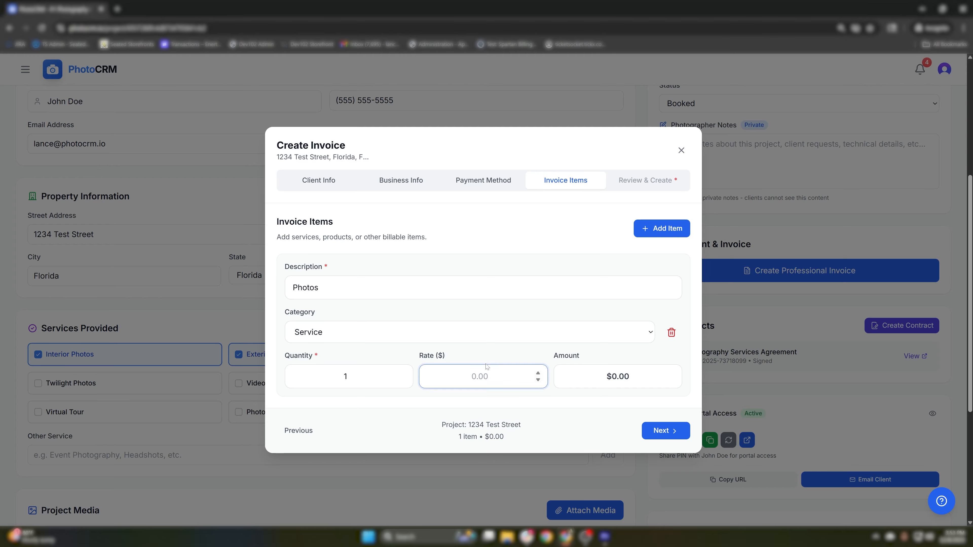
{"action": "type", "text": "1"}
{"action": "scroll", "coordinate": [495, 351], "scroll_direction": "down", "scroll_amount": 1}
{"action": "left_click", "coordinate": [552, 332]}
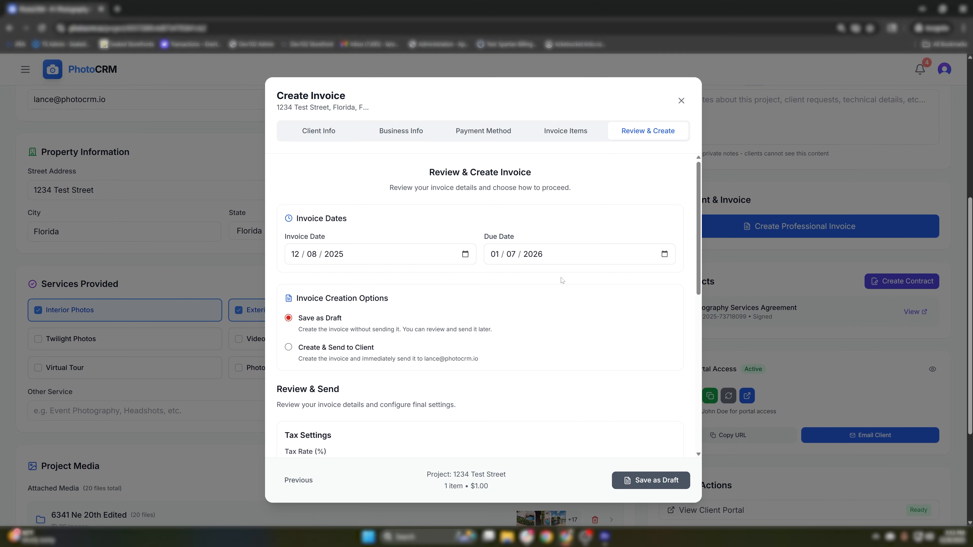
- Review the invoice totals and terms, trying a 1.25 tax rate then removing it
{"action": "scroll", "coordinate": [561, 281], "scroll_direction": "down", "scroll_amount": 1}
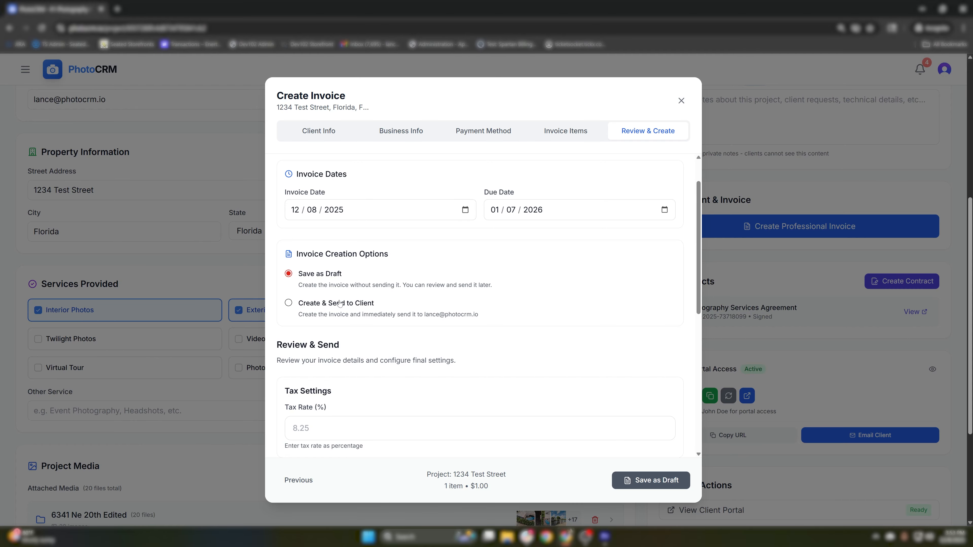
{"action": "scroll", "coordinate": [339, 303], "scroll_direction": "down", "scroll_amount": 2}
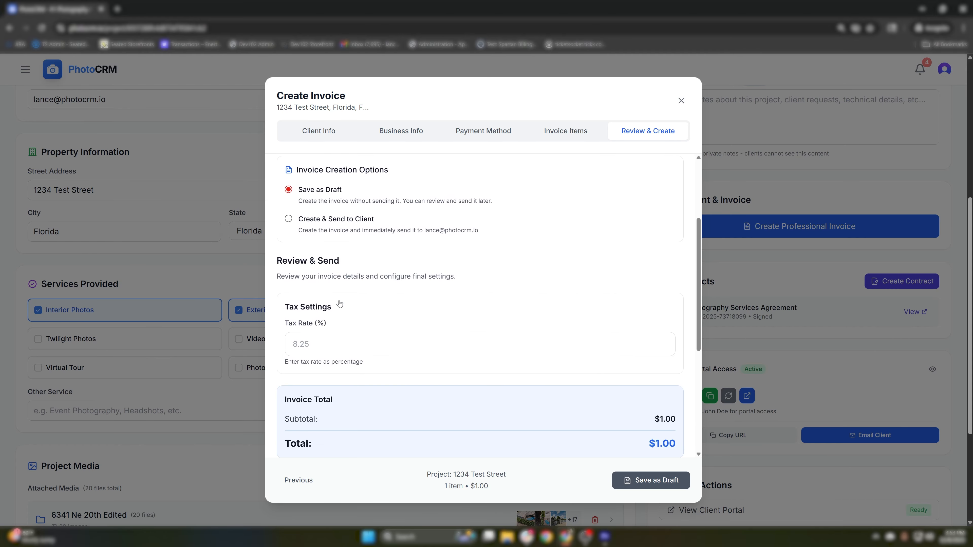
{"action": "scroll", "coordinate": [339, 304], "scroll_direction": "down", "scroll_amount": 3}
{"action": "scroll", "coordinate": [340, 304], "scroll_direction": "up", "scroll_amount": 2}
{"action": "left_click", "coordinate": [339, 302]}
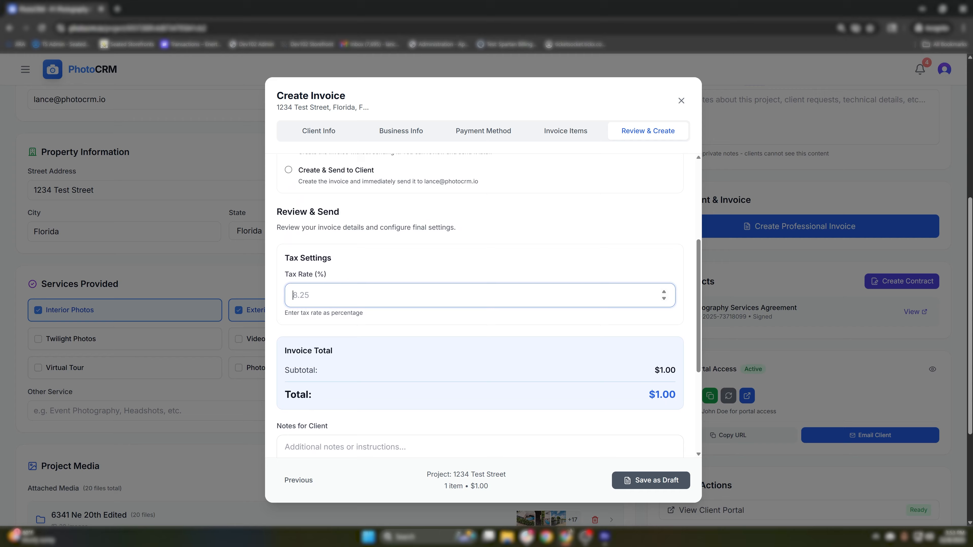
{"action": "type", "text": "1.25"}
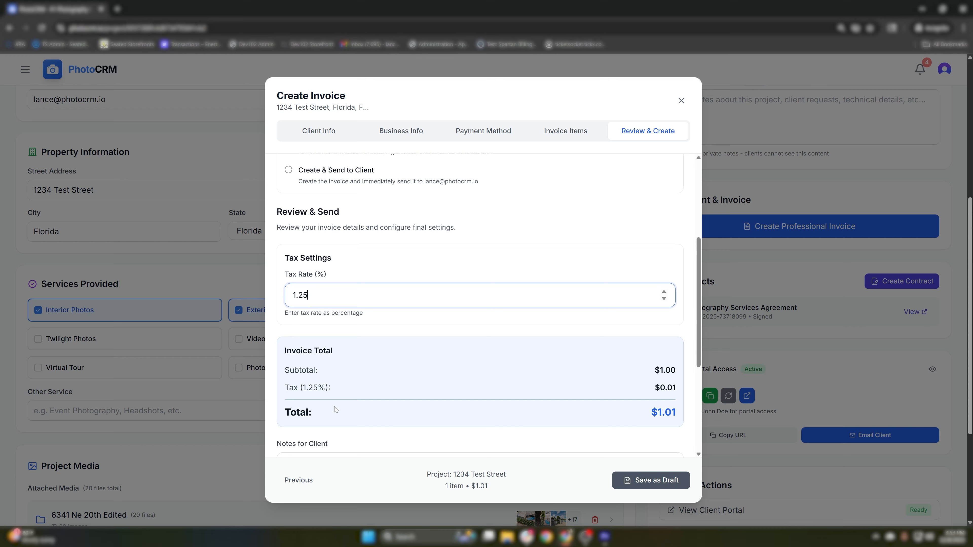
{"action": "scroll", "coordinate": [398, 335], "scroll_direction": "down", "scroll_amount": 3}
{"action": "scroll", "coordinate": [398, 336], "scroll_direction": "up", "scroll_amount": 3}
{"action": "key", "text": "BackSpace"}
{"action": "key", "text": "BackSpace"}
{"action": "key", "text": "BackSpace"}
{"action": "key", "text": "BackSpace"}
{"action": "scroll", "coordinate": [398, 338], "scroll_direction": "down", "scroll_amount": 5}
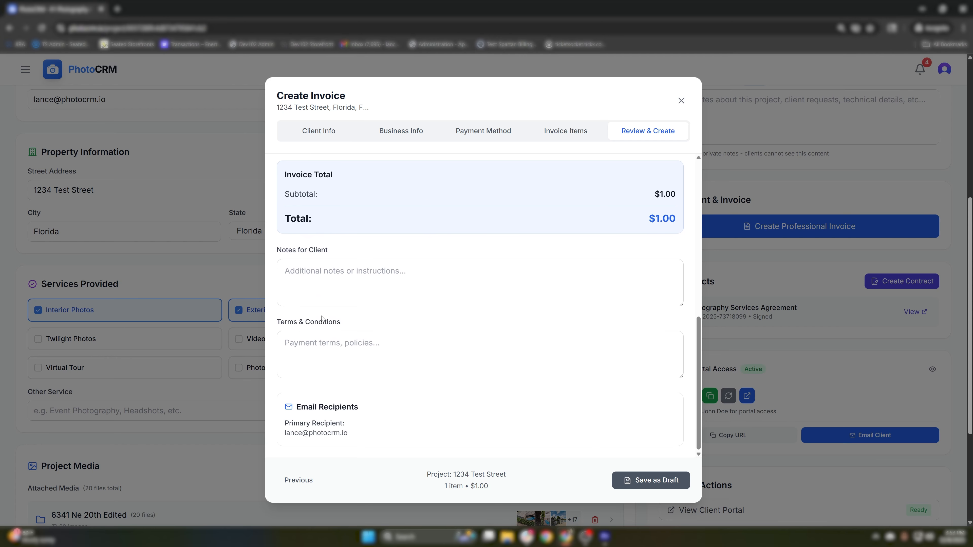
{"action": "scroll", "coordinate": [323, 320], "scroll_direction": "down", "scroll_amount": 2}
{"action": "left_click", "coordinate": [324, 349]}
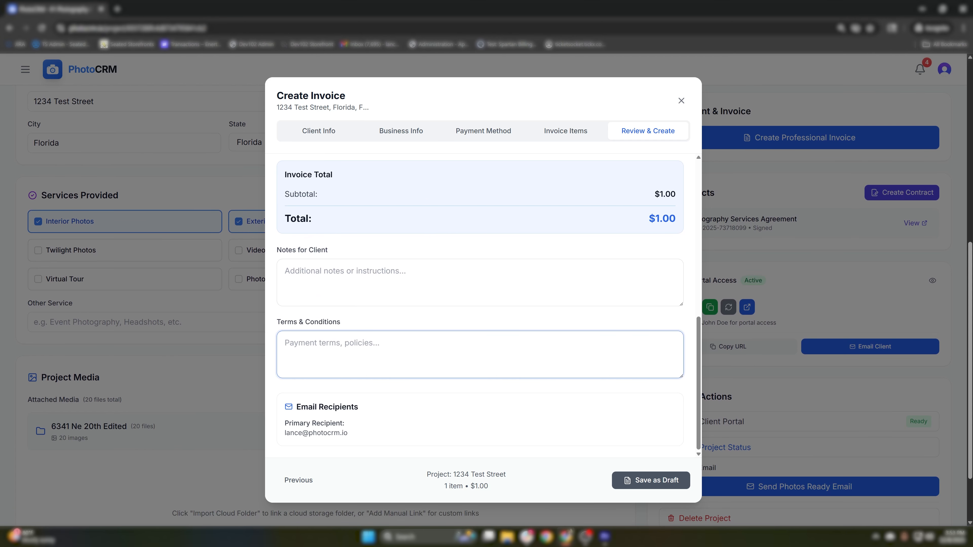
{"action": "scroll", "coordinate": [419, 279], "scroll_direction": "up", "scroll_amount": 6}
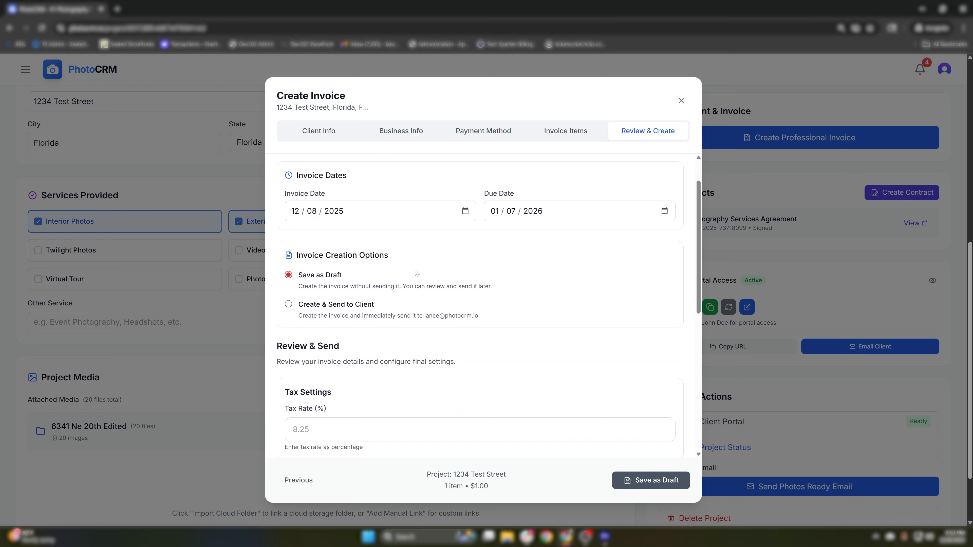
{"action": "scroll", "coordinate": [418, 276], "scroll_direction": "down", "scroll_amount": 6}
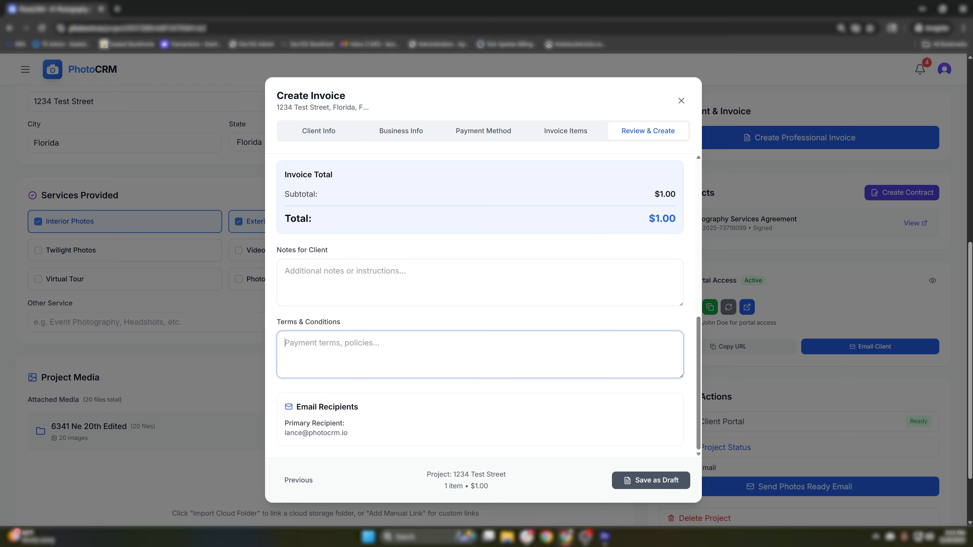
{"action": "scroll", "coordinate": [314, 305], "scroll_direction": "up", "scroll_amount": 6}
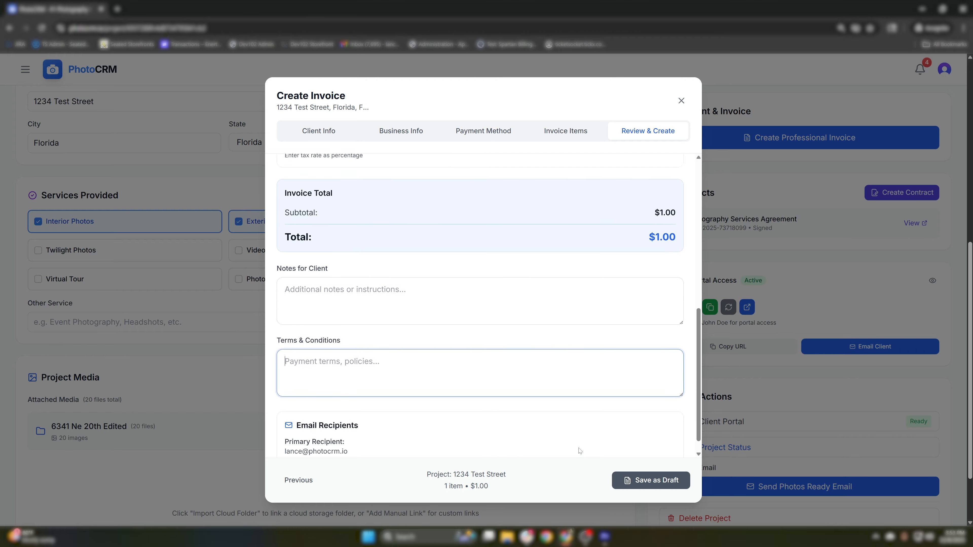
- Choose 'Create & Send to Client' and confirm sending the $1.00 invoice
{"action": "left_click", "coordinate": [314, 306]}
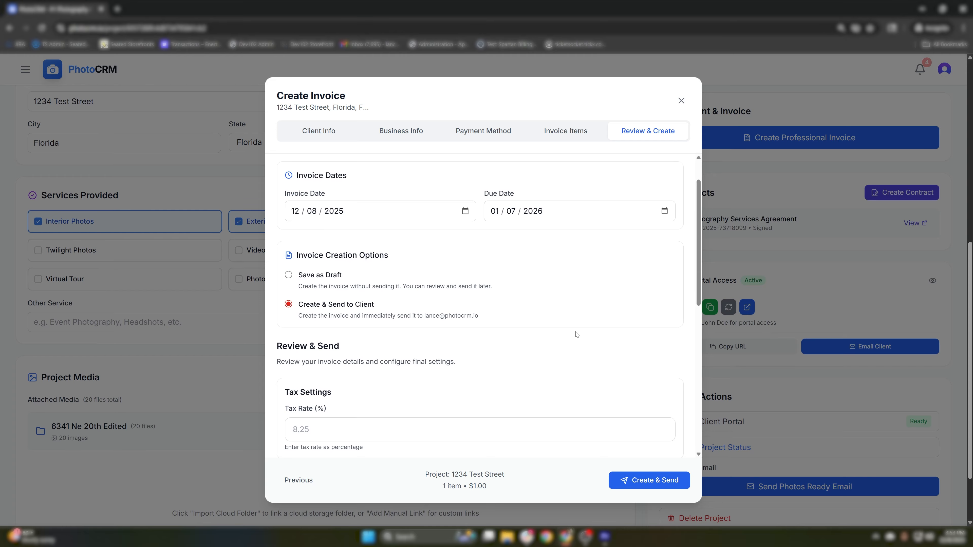
{"action": "left_click", "coordinate": [653, 482]}
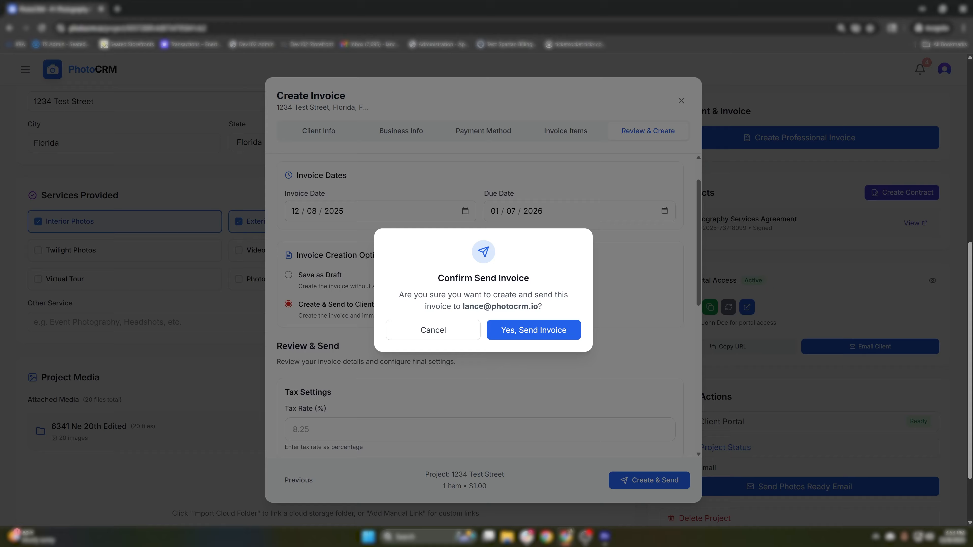
{"action": "left_click_drag", "start_coordinate": [408, 295], "coordinate": [538, 306]}
{"action": "left_click", "coordinate": [558, 315]}
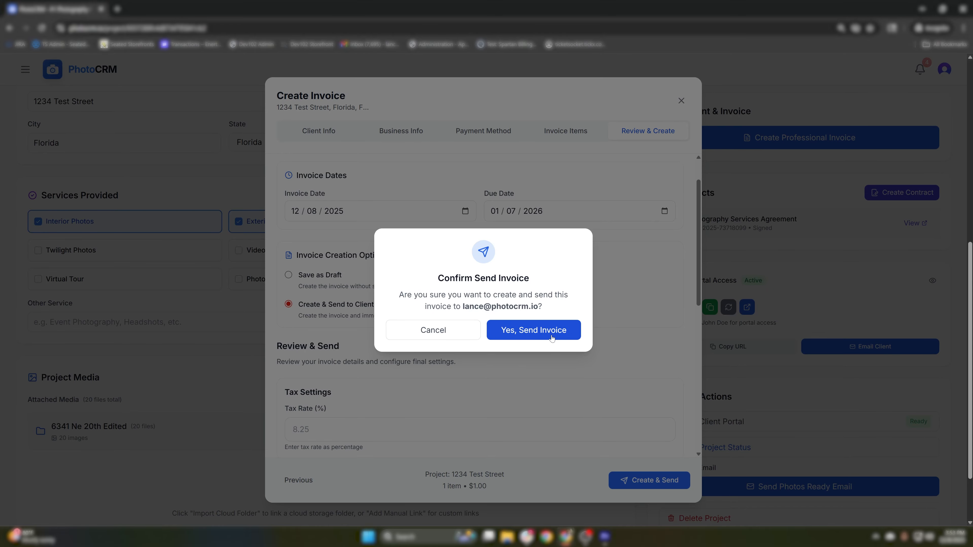
{"action": "left_click", "coordinate": [556, 331]}
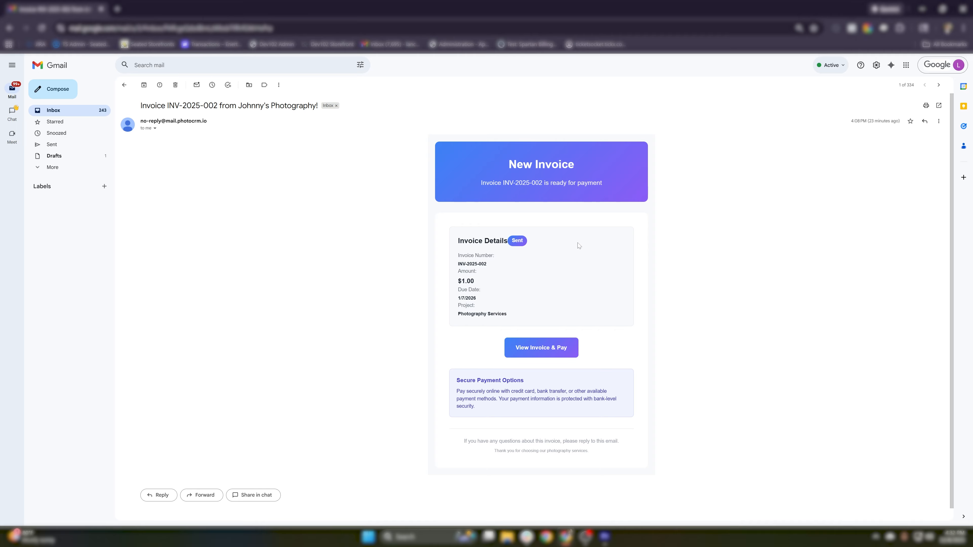
- Open invoice INV-2025-002 in the client portal from the Gmail invoice e-mail
{"action": "left_click_drag", "start_coordinate": [505, 167], "coordinate": [586, 194]}
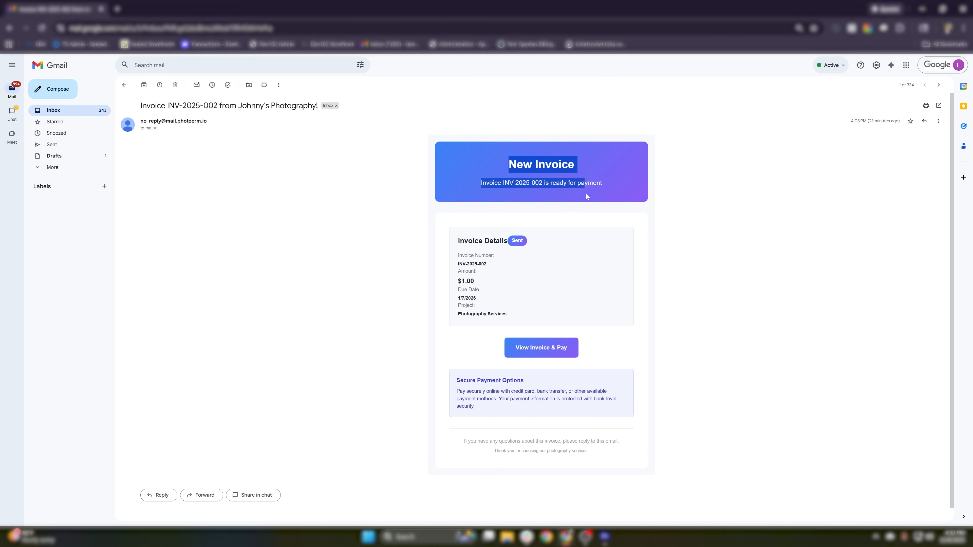
{"action": "left_click", "coordinate": [587, 194]}
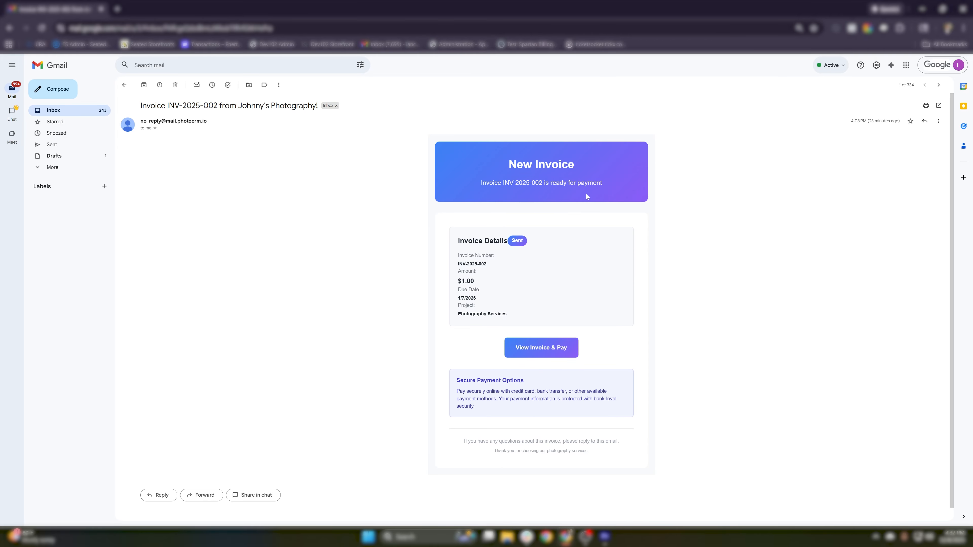
{"action": "left_click", "coordinate": [556, 347]}
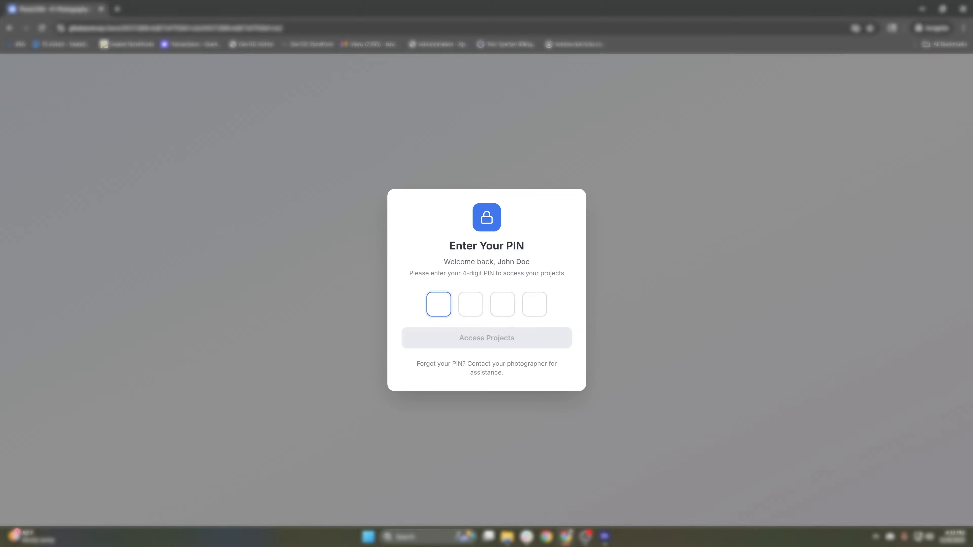
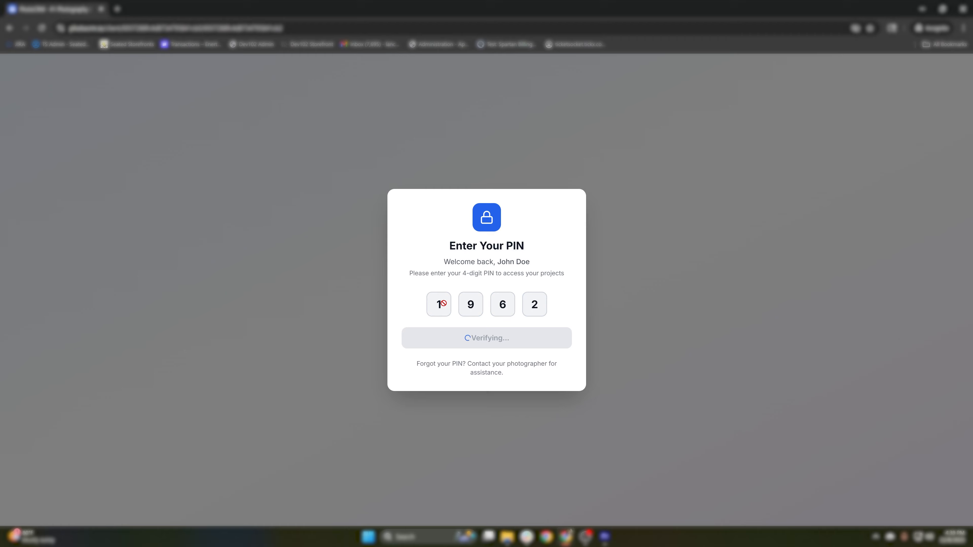
{"action": "scroll", "coordinate": [444, 303], "scroll_direction": "down", "scroll_amount": 7}
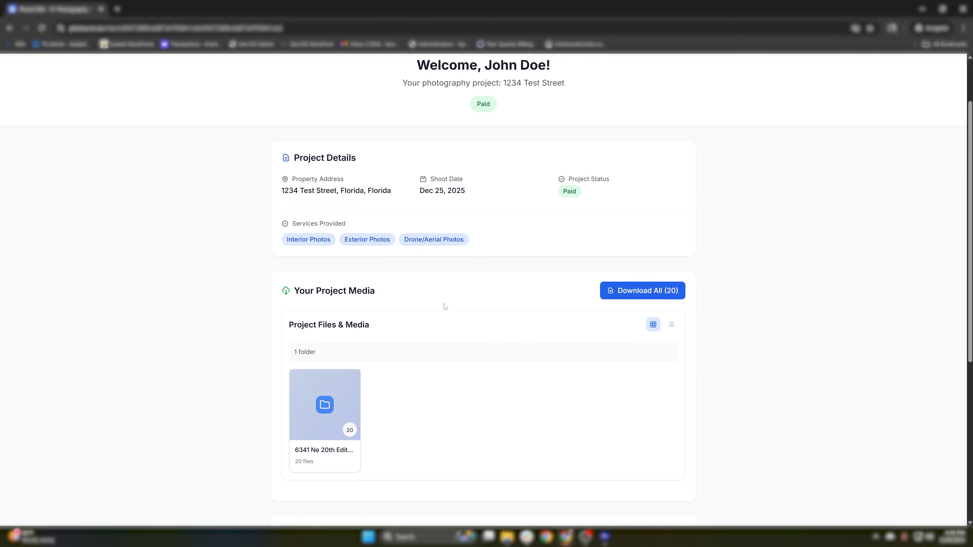
{"action": "scroll", "coordinate": [444, 306], "scroll_direction": "up", "scroll_amount": 7}
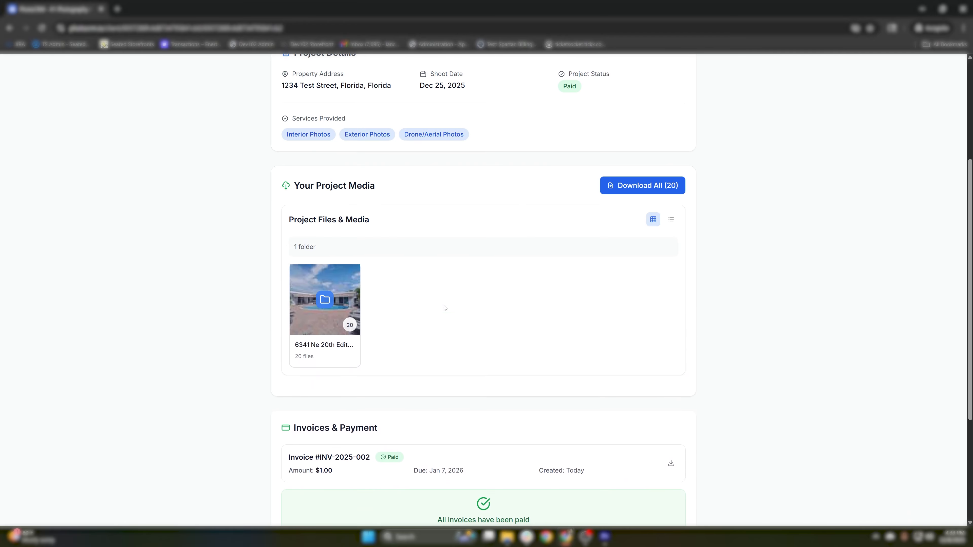
{"action": "left_click", "coordinate": [319, 75]}
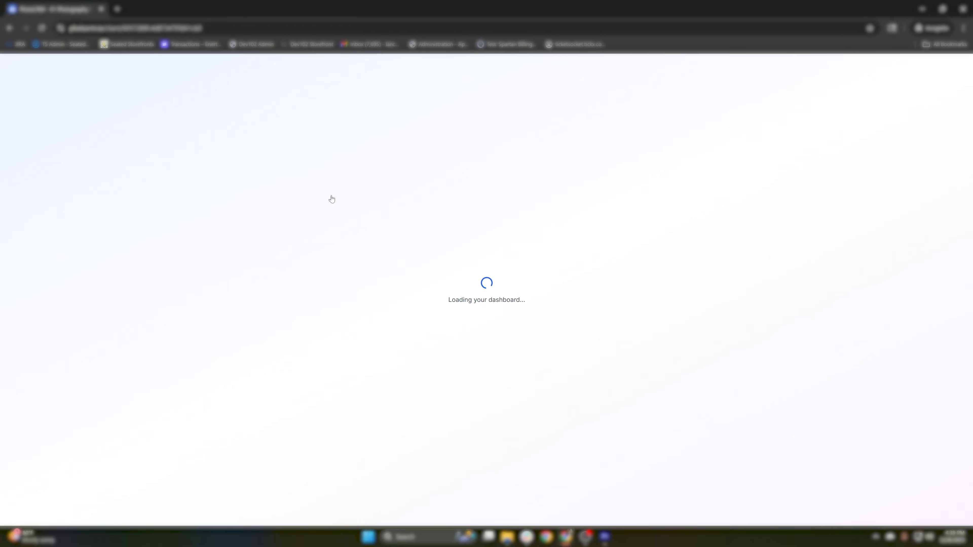
{"action": "left_click", "coordinate": [471, 196]}
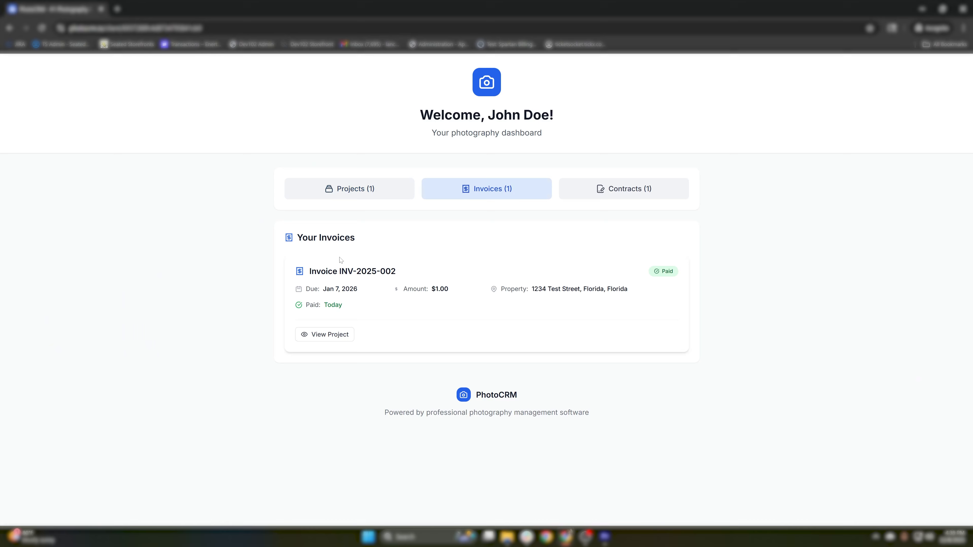
{"action": "left_click", "coordinate": [616, 189]}
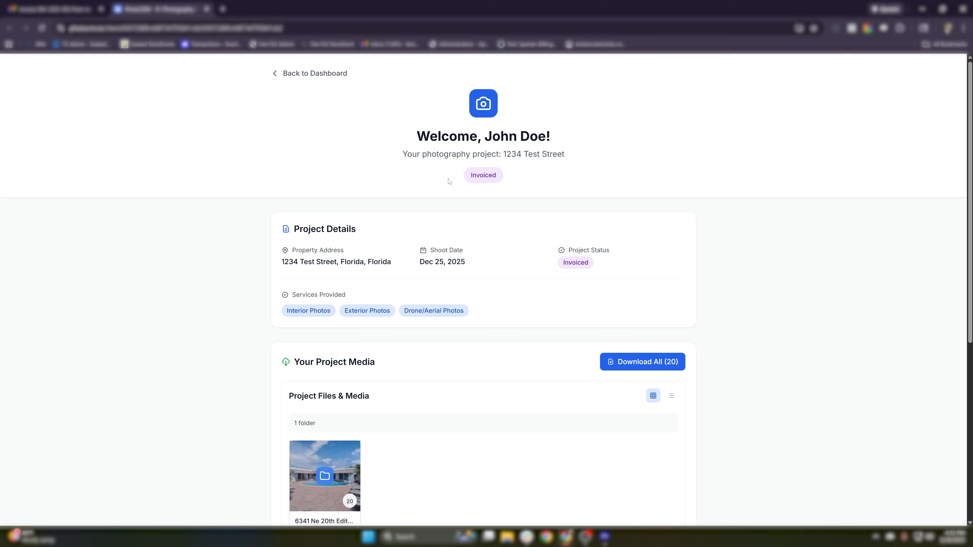
- Download all 20 project files and check progress in Chrome's downloads panel
{"action": "scroll", "coordinate": [450, 229], "scroll_direction": "down", "scroll_amount": 3}
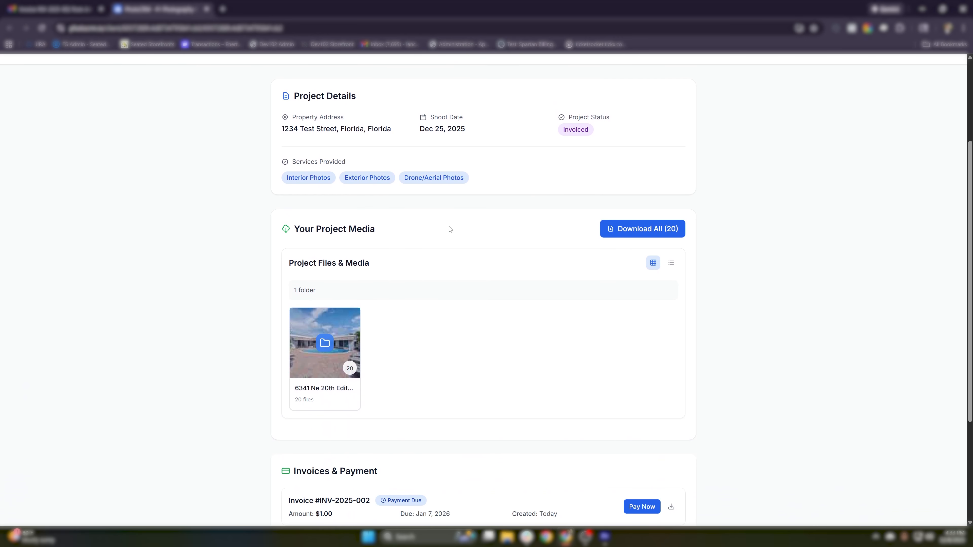
{"action": "left_click_drag", "start_coordinate": [291, 236], "coordinate": [426, 250]}
{"action": "left_click", "coordinate": [426, 249]}
{"action": "left_click", "coordinate": [630, 231]}
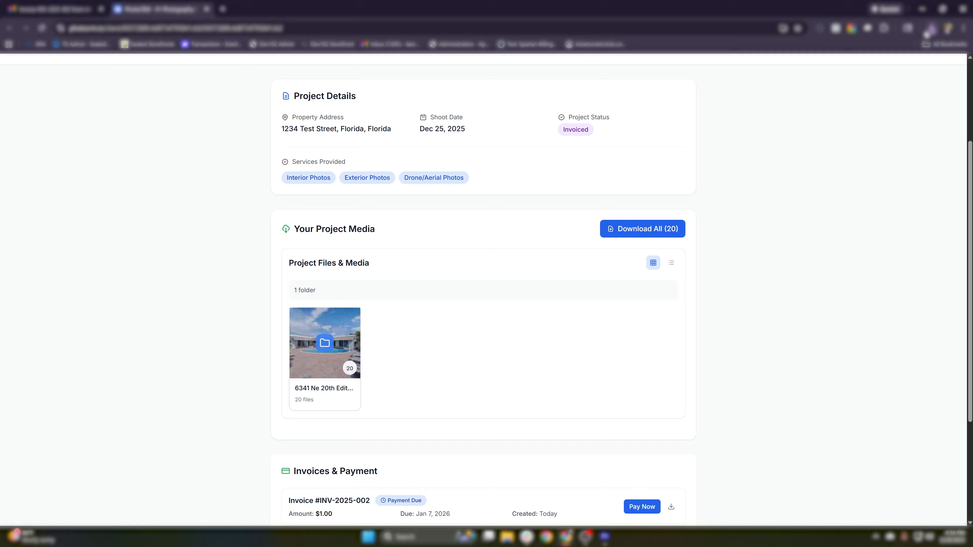
{"action": "left_click", "coordinate": [932, 28]}
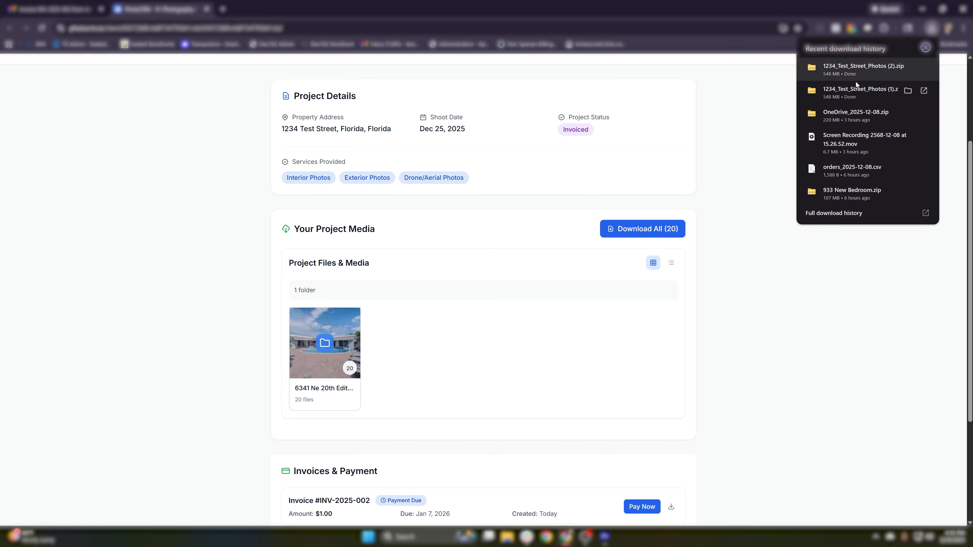
{"action": "left_click", "coordinate": [774, 185]}
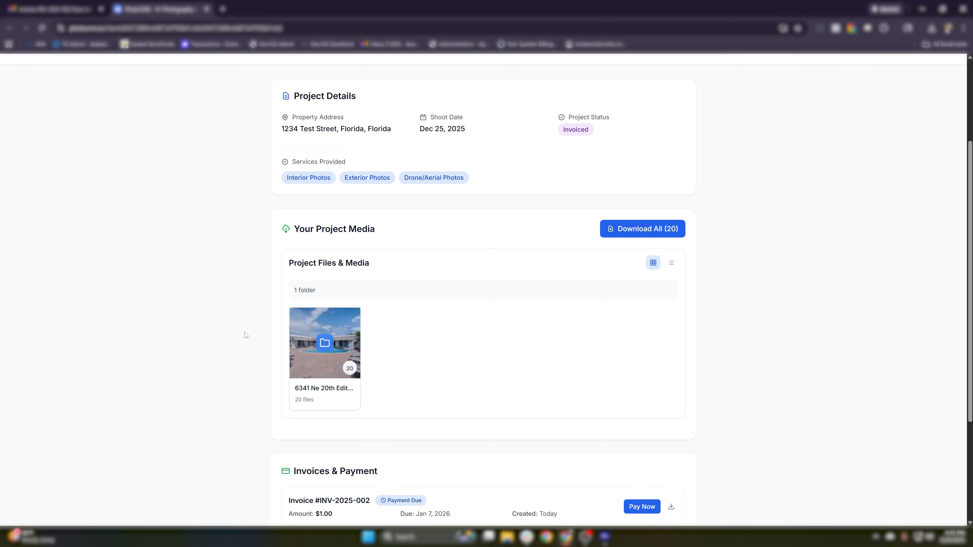
{"action": "scroll", "coordinate": [254, 335], "scroll_direction": "down", "scroll_amount": 4}
{"action": "left_click", "coordinate": [303, 199]}
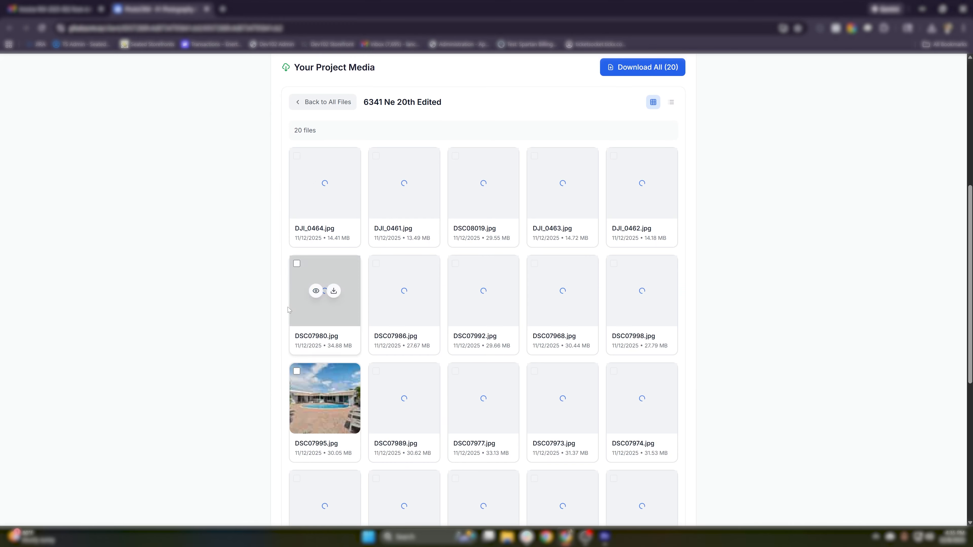
{"action": "scroll", "coordinate": [273, 268], "scroll_direction": "up", "scroll_amount": 2}
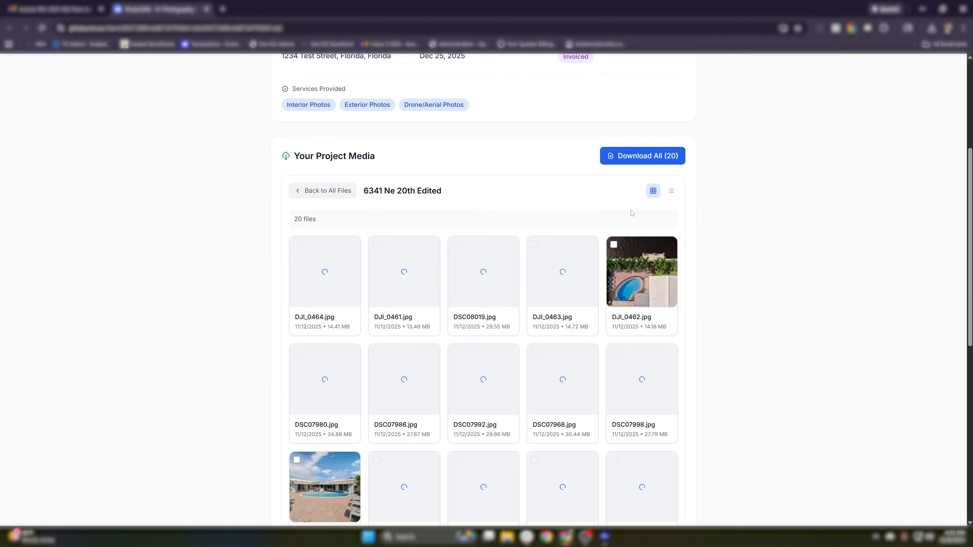
{"action": "left_click", "coordinate": [655, 287]}
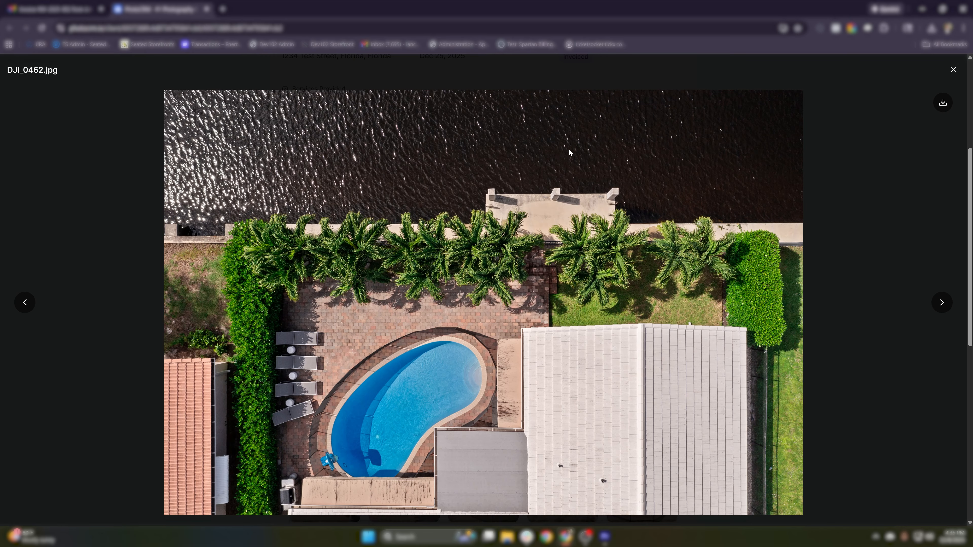
{"action": "left_click", "coordinate": [953, 70]}
- Start paying invoice INV-2025-002 under Invoices & Payment, choosing Card as the method
{"action": "scroll", "coordinate": [503, 163], "scroll_direction": "down", "scroll_amount": 10}
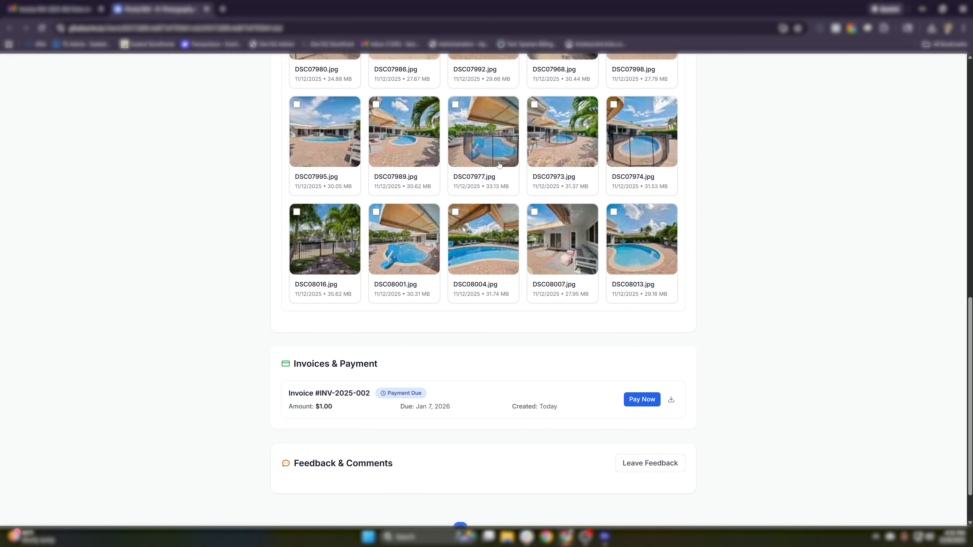
{"action": "left_click_drag", "start_coordinate": [294, 310], "coordinate": [397, 315]}
{"action": "left_click", "coordinate": [396, 324]}
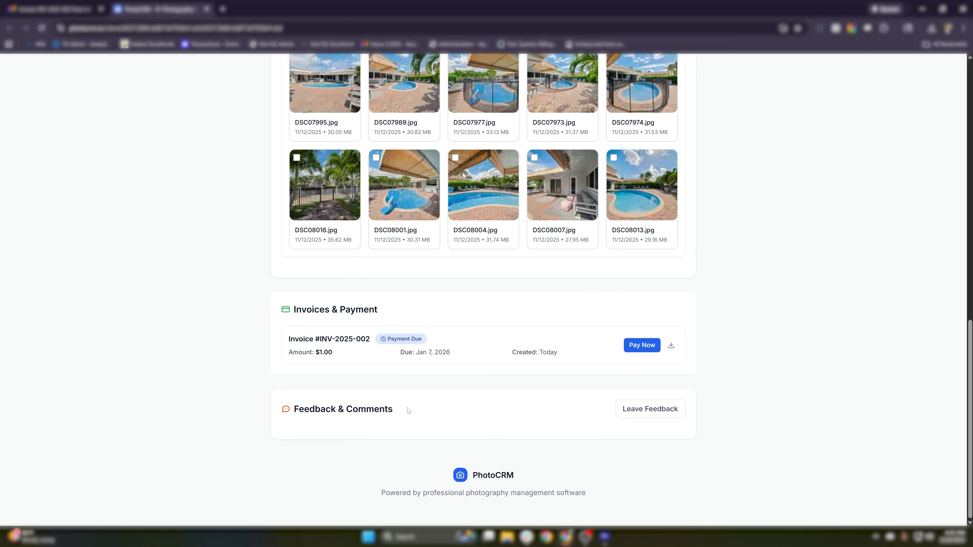
{"action": "left_click", "coordinate": [642, 345]}
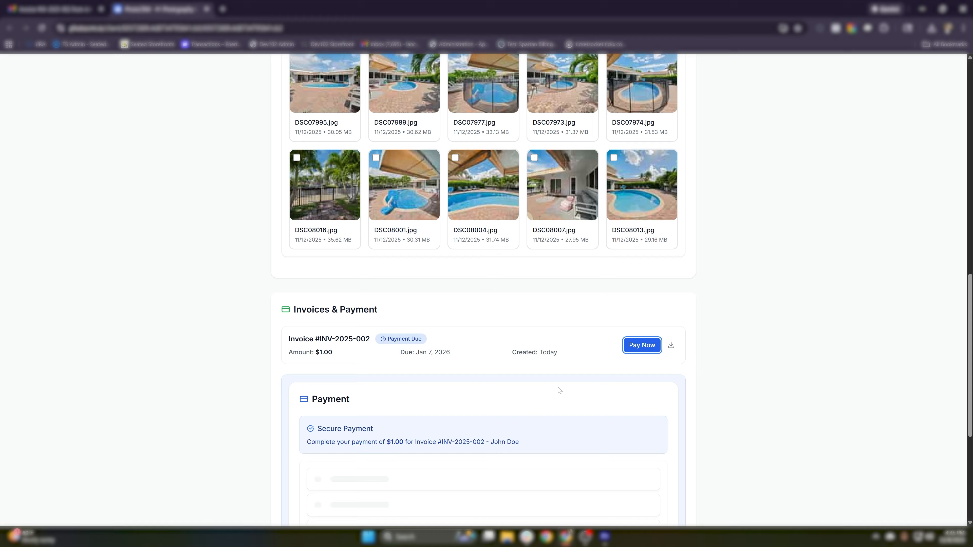
{"action": "left_click", "coordinate": [429, 305]}
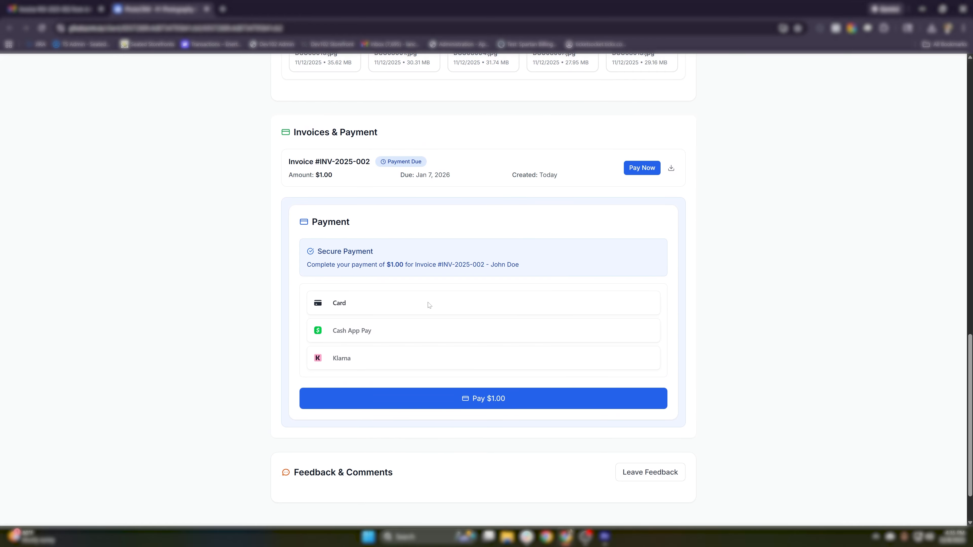
- Enter the card number, expiry, CVC and ZIP, then submit the $1.00 payment
{"action": "scroll", "coordinate": [429, 305], "scroll_direction": "down", "scroll_amount": 2}
{"action": "left_click", "coordinate": [384, 265]}
{"action": "type", "text": "[redacted card number][redacted expiration]"}
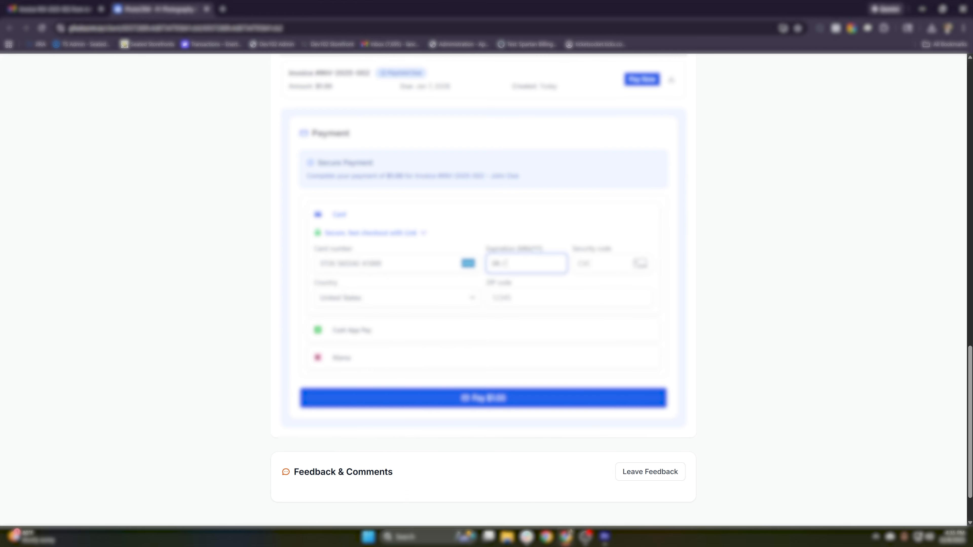
{"action": "type", "text": "[redacted security code]"}
{"action": "key", "text": "Tab"}
{"action": "key", "text": "Tab"}
{"action": "type", "text": "[redacted ZIP]"}
{"action": "scroll", "coordinate": [484, 325], "scroll_direction": "down", "scroll_amount": 4}
{"action": "left_click", "coordinate": [648, 349]}
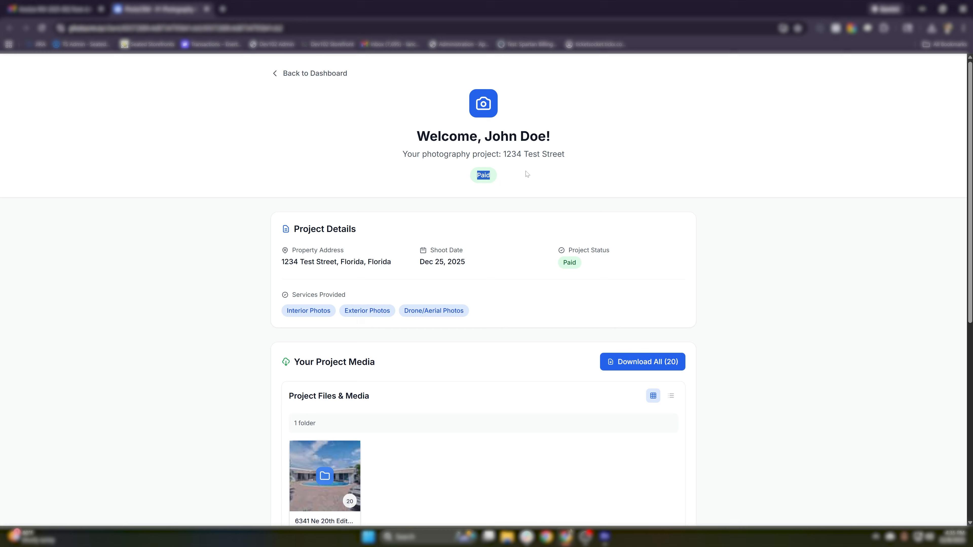
- Open the printable copy of paid invoice INV-2025-002, then close the print preview
{"action": "scroll", "coordinate": [567, 269], "scroll_direction": "down", "scroll_amount": 8}
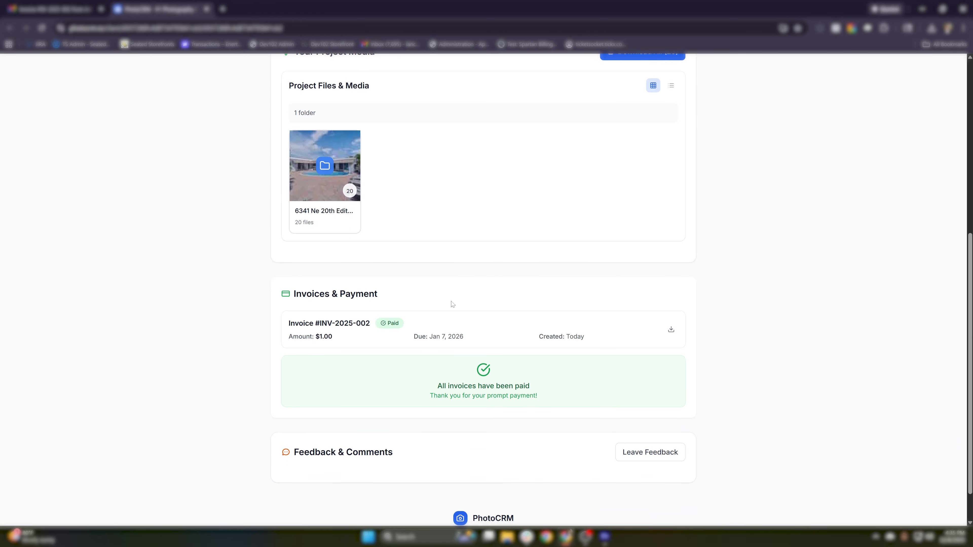
{"action": "left_click_drag", "start_coordinate": [431, 386], "coordinate": [542, 404]}
{"action": "left_click", "coordinate": [547, 405]}
{"action": "left_click", "coordinate": [670, 329]}
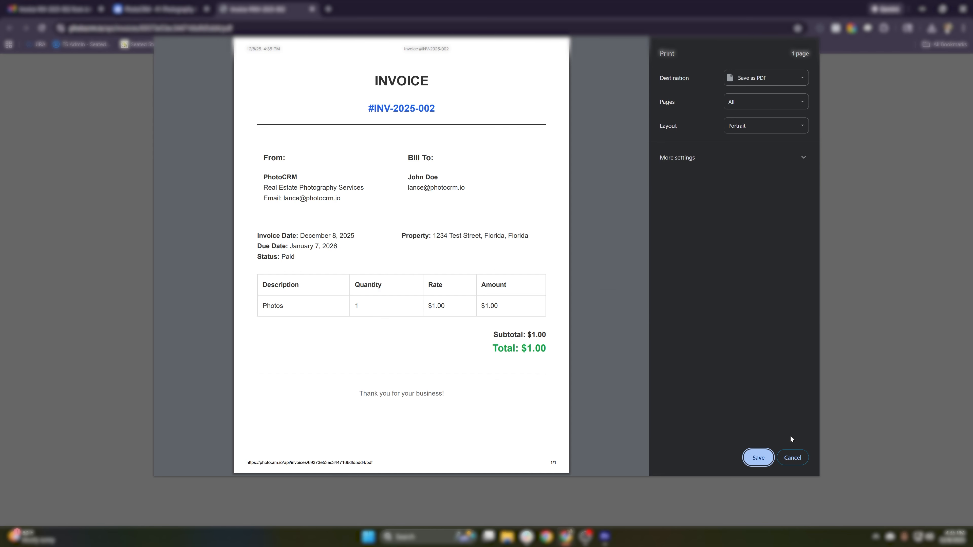
{"action": "left_click", "coordinate": [792, 457]}
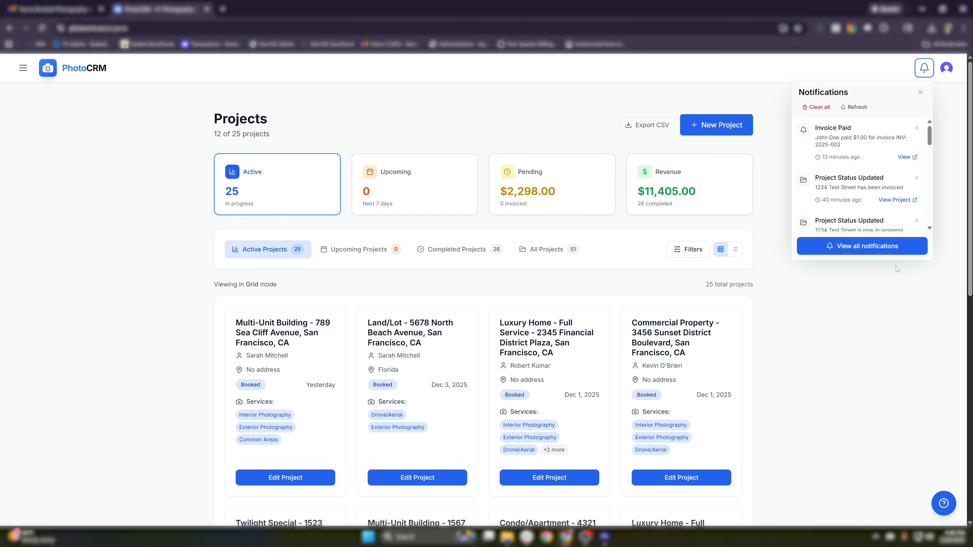
- Read the $1.00 Invoice Paid notification, scroll through recent status updates, and close the list
{"action": "left_click_drag", "start_coordinate": [814, 125], "coordinate": [850, 150]}
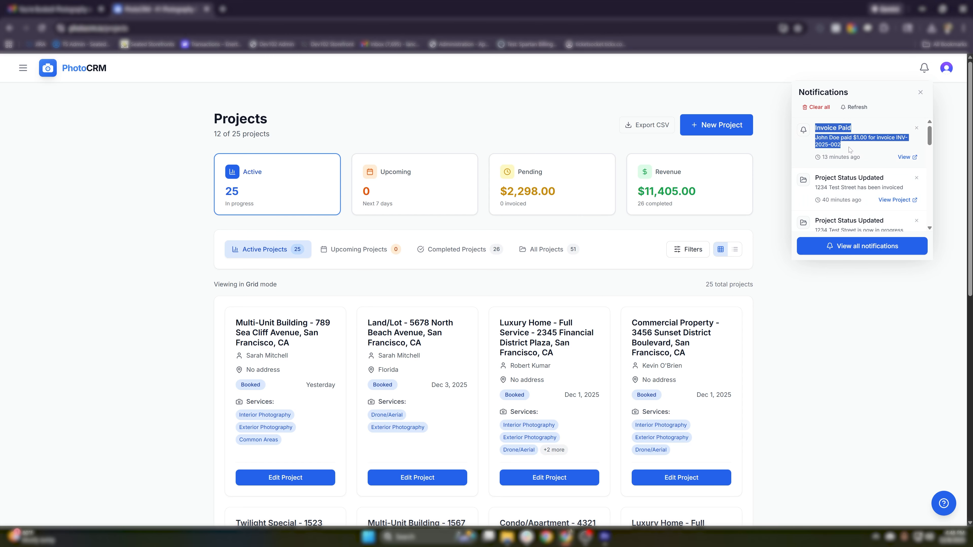
{"action": "scroll", "coordinate": [849, 150], "scroll_direction": "down", "scroll_amount": 5}
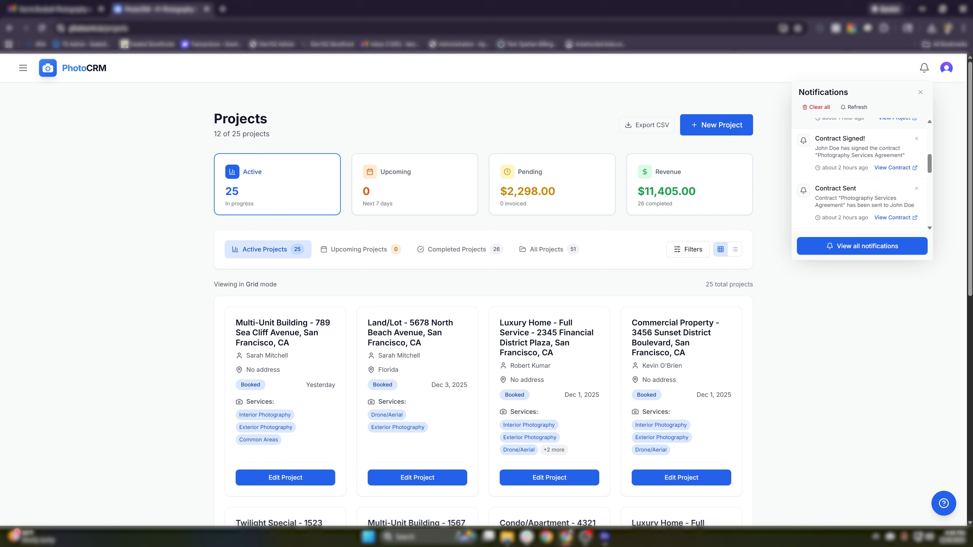
{"action": "scroll", "coordinate": [852, 154], "scroll_direction": "down", "scroll_amount": 3}
{"action": "scroll", "coordinate": [852, 155], "scroll_direction": "up", "scroll_amount": 5}
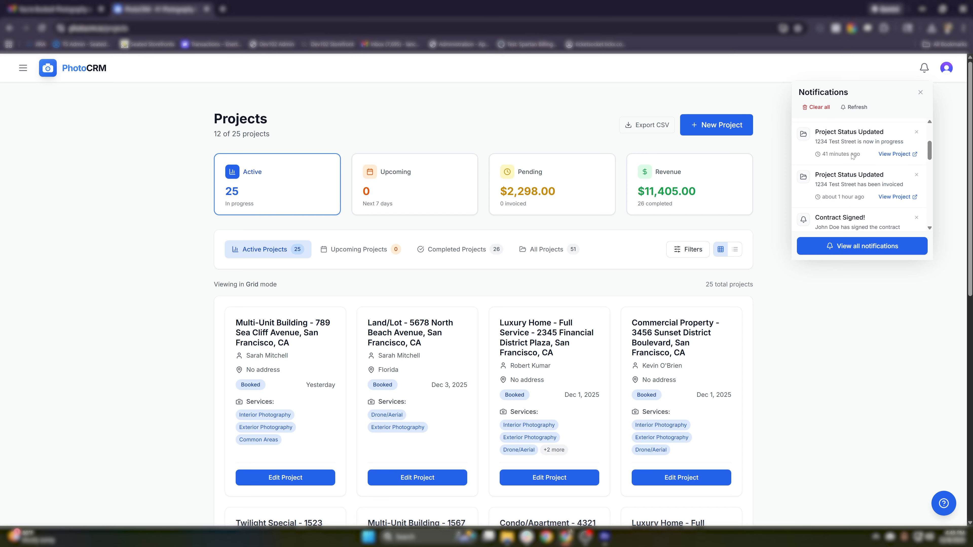
{"action": "scroll", "coordinate": [851, 156], "scroll_direction": "up", "scroll_amount": 1}
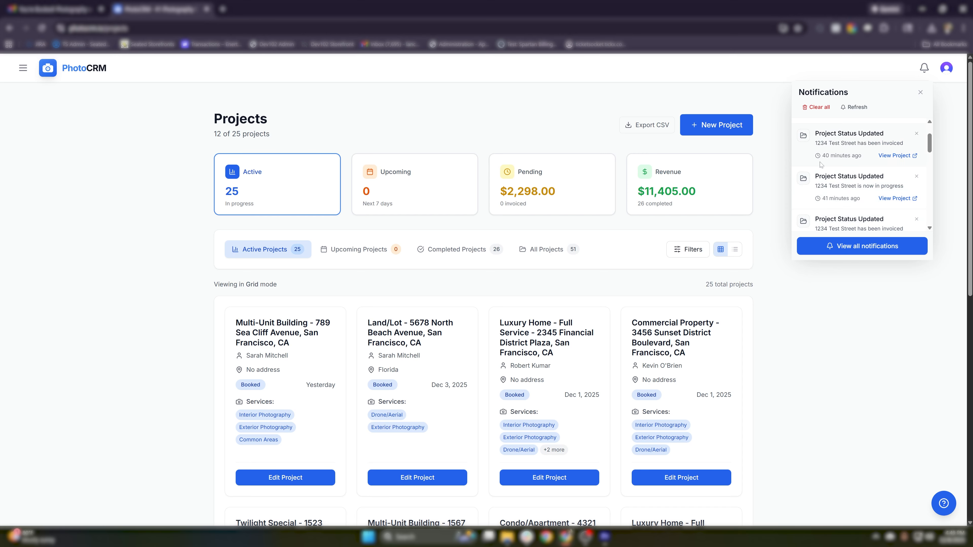
{"action": "left_click", "coordinate": [862, 322]}
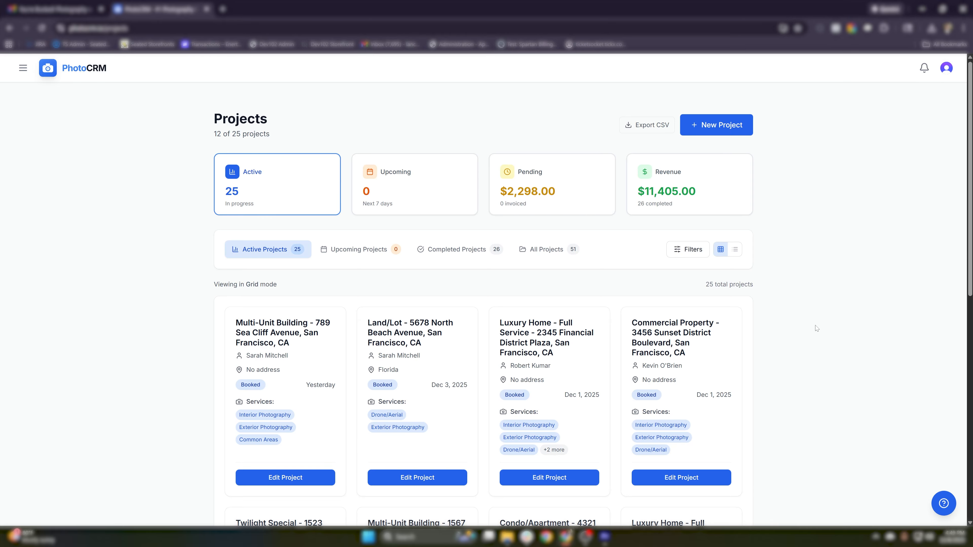
- List completed projects from the Revenue card and confirm 1234 Test Street's record shows Paid
{"action": "left_click", "coordinate": [695, 203]}
{"action": "scroll", "coordinate": [677, 292], "scroll_direction": "down", "scroll_amount": 2}
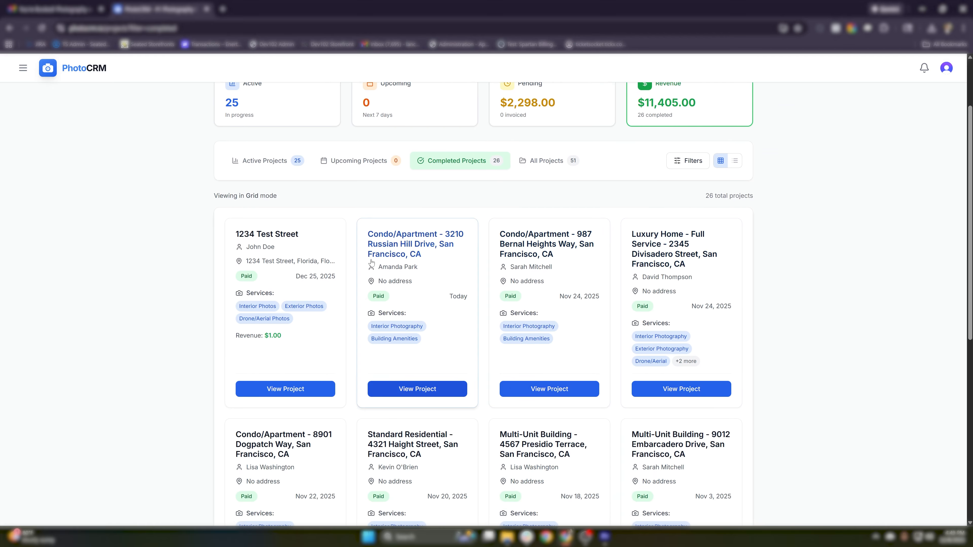
{"action": "left_click", "coordinate": [270, 244]}
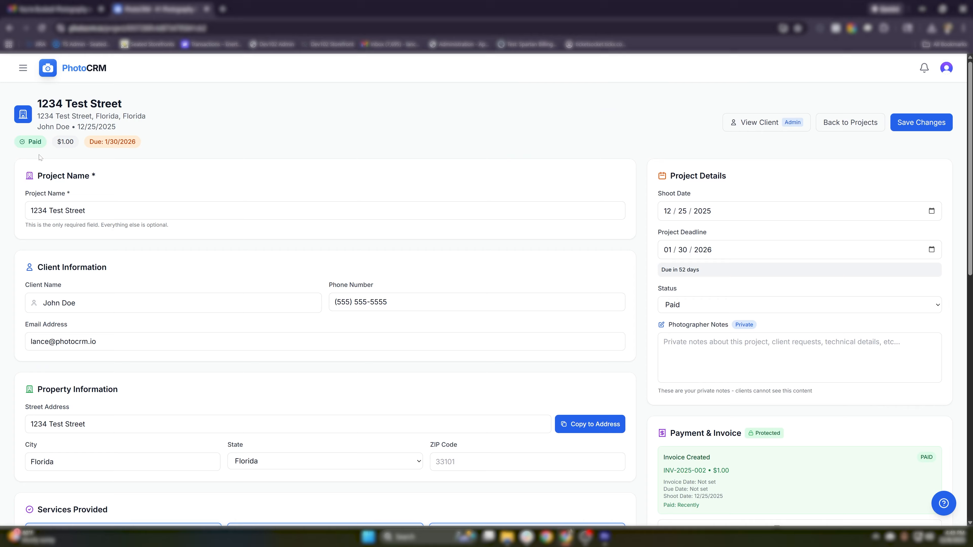
{"action": "left_click_drag", "start_coordinate": [24, 142], "coordinate": [49, 142]}
{"action": "scroll", "coordinate": [749, 171], "scroll_direction": "down", "scroll_amount": 7}
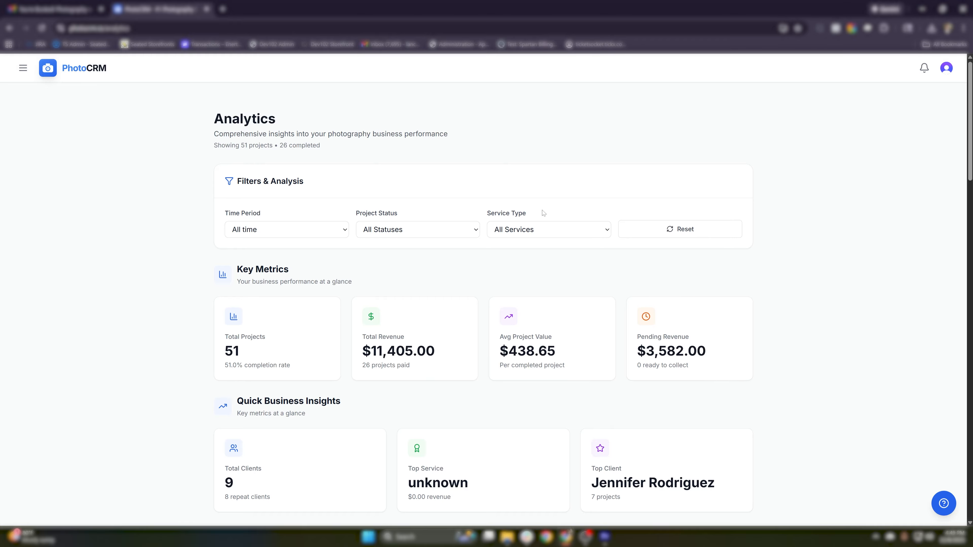
- Check $11,405.00 revenue from 26 paid projects, scrolling Analytics down to Export & Reports and back
{"action": "scroll", "coordinate": [690, 196], "scroll_direction": "down", "scroll_amount": 3}
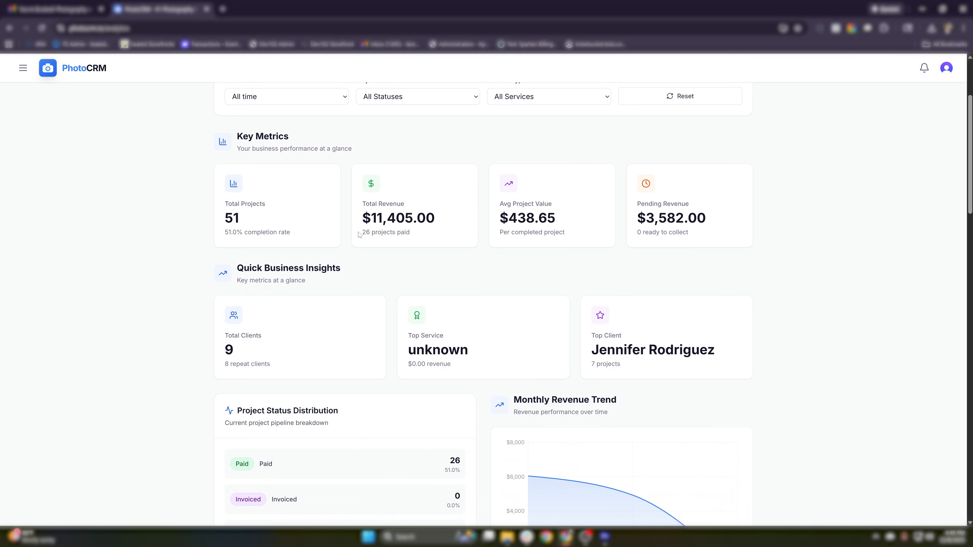
{"action": "left_click_drag", "start_coordinate": [360, 219], "coordinate": [463, 230]}
{"action": "left_click", "coordinate": [463, 230]}
{"action": "scroll", "coordinate": [463, 230], "scroll_direction": "down", "scroll_amount": 5}
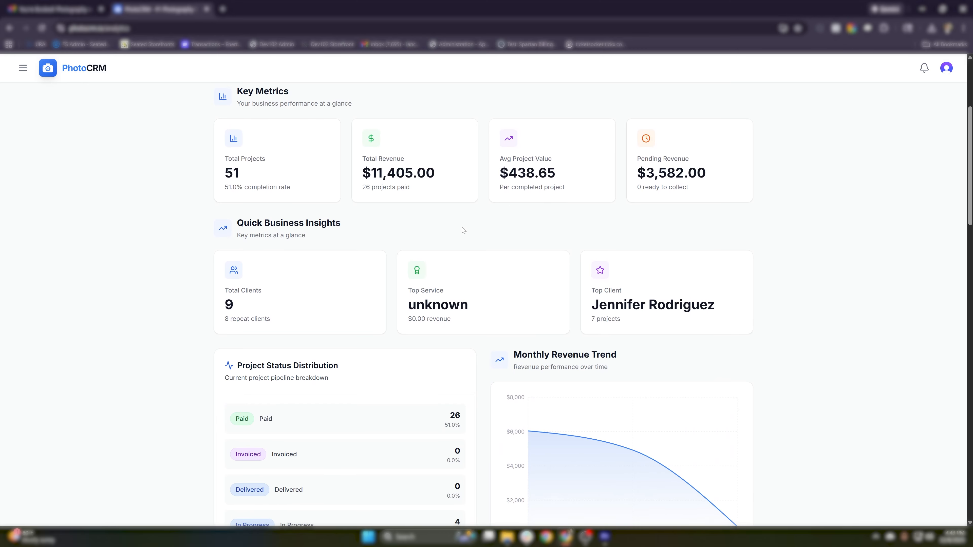
{"action": "scroll", "coordinate": [462, 231], "scroll_direction": "down", "scroll_amount": 5}
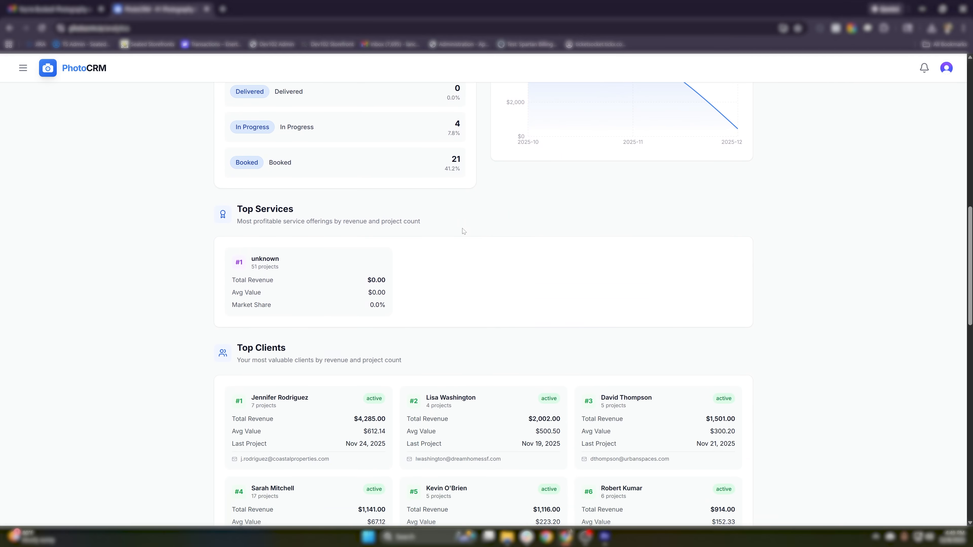
{"action": "scroll", "coordinate": [464, 231], "scroll_direction": "down", "scroll_amount": 6}
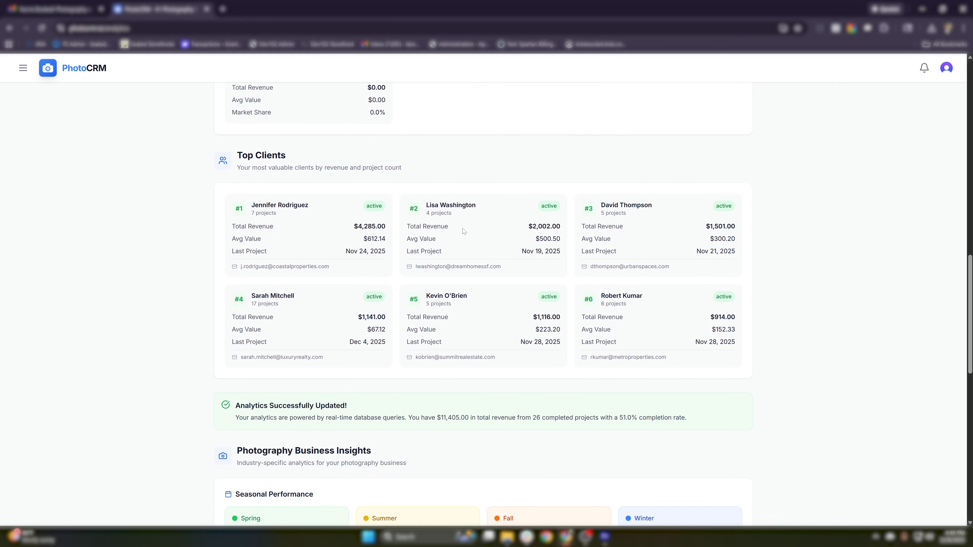
{"action": "scroll", "coordinate": [464, 234], "scroll_direction": "down", "scroll_amount": 6}
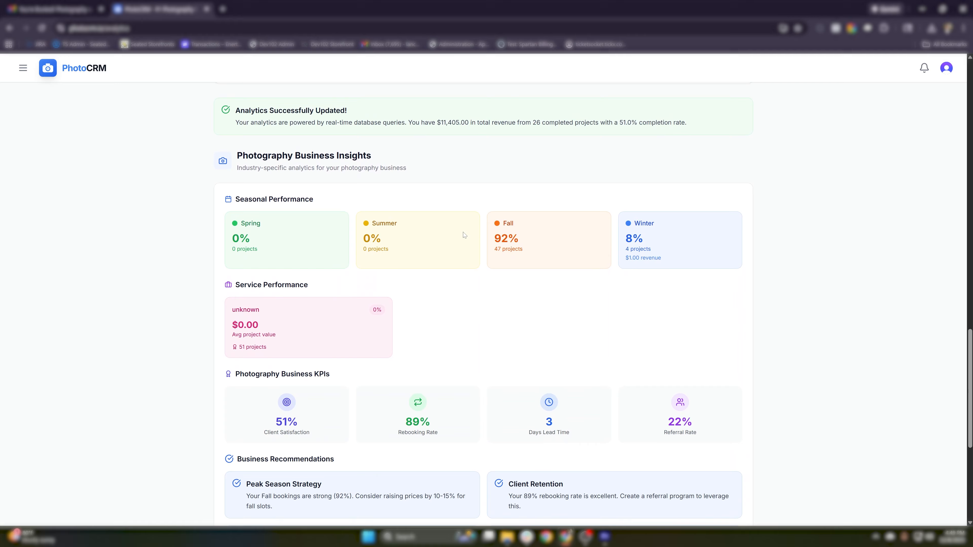
{"action": "scroll", "coordinate": [464, 235], "scroll_direction": "down", "scroll_amount": 1}
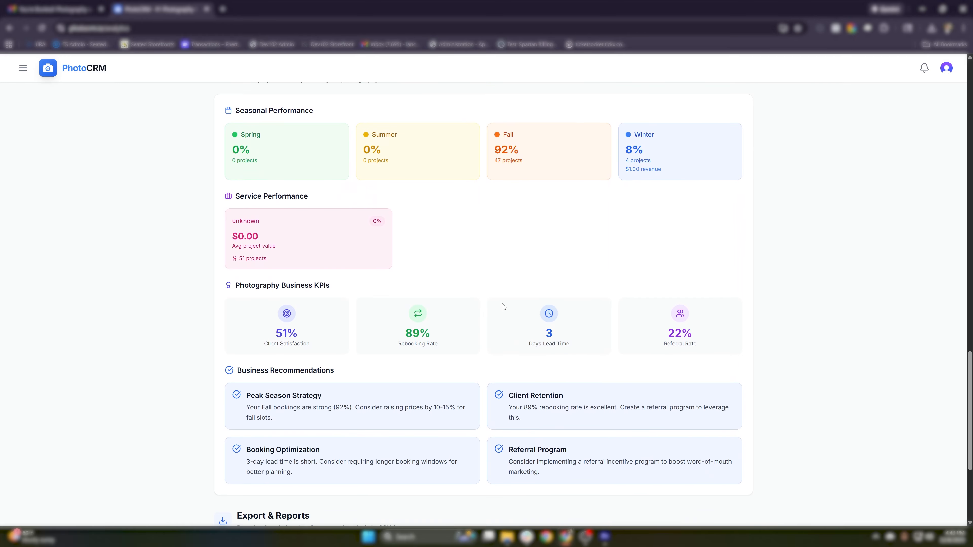
{"action": "scroll", "coordinate": [350, 322], "scroll_direction": "down", "scroll_amount": 3}
{"action": "scroll", "coordinate": [354, 317], "scroll_direction": "down", "scroll_amount": 2}
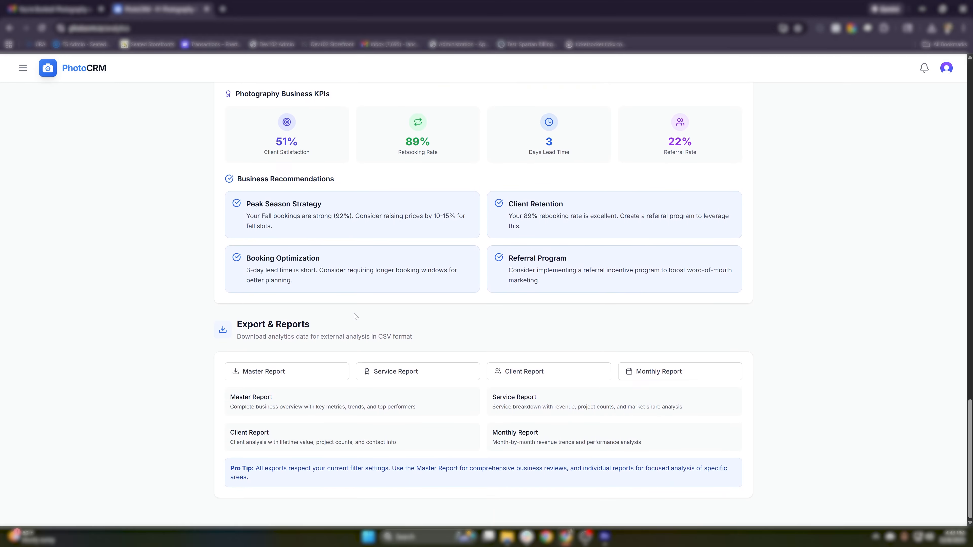
{"action": "scroll", "coordinate": [354, 316], "scroll_direction": "up", "scroll_amount": 13}
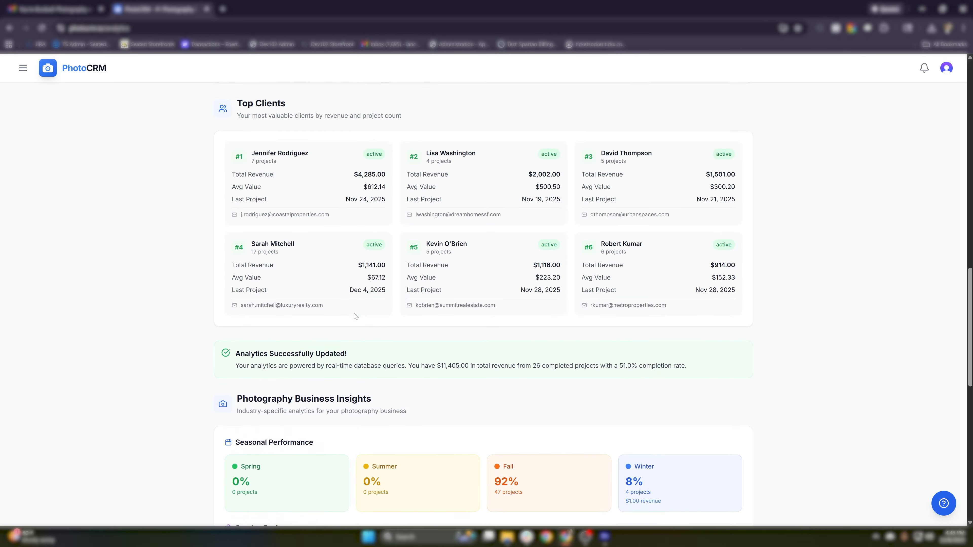
{"action": "scroll", "coordinate": [354, 317], "scroll_direction": "up", "scroll_amount": 14}
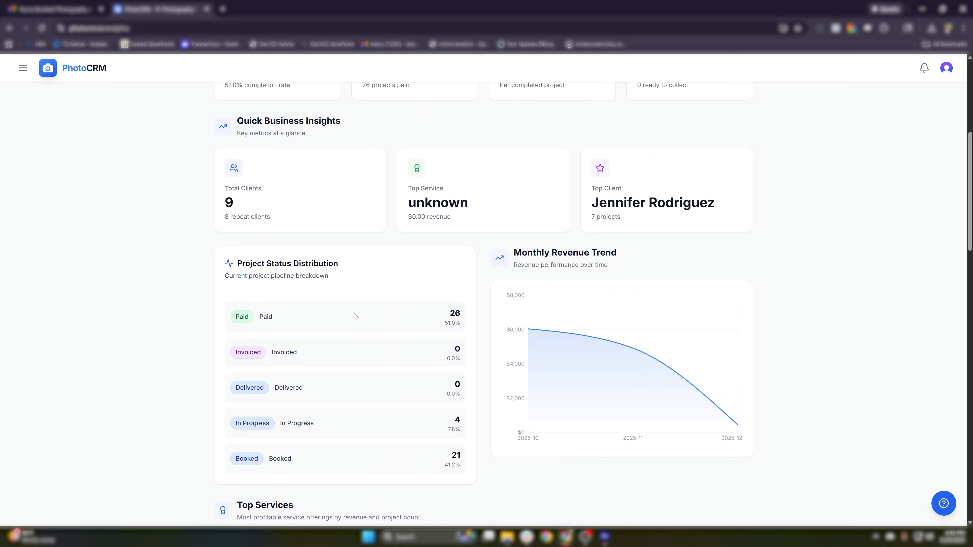
{"action": "scroll", "coordinate": [356, 317], "scroll_direction": "up", "scroll_amount": 1}
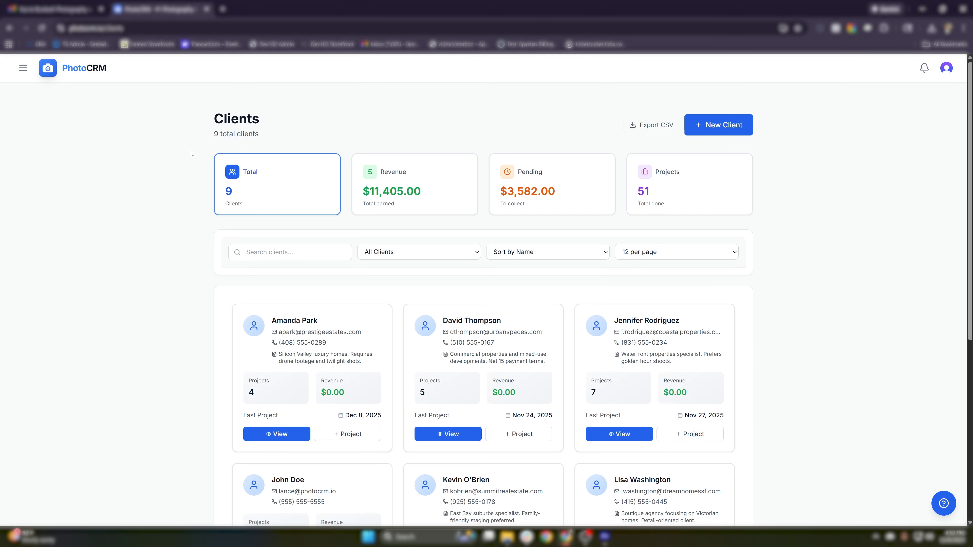
- Search the clients for the owner's name and open the matching client's record
{"action": "left_click", "coordinate": [285, 252]}
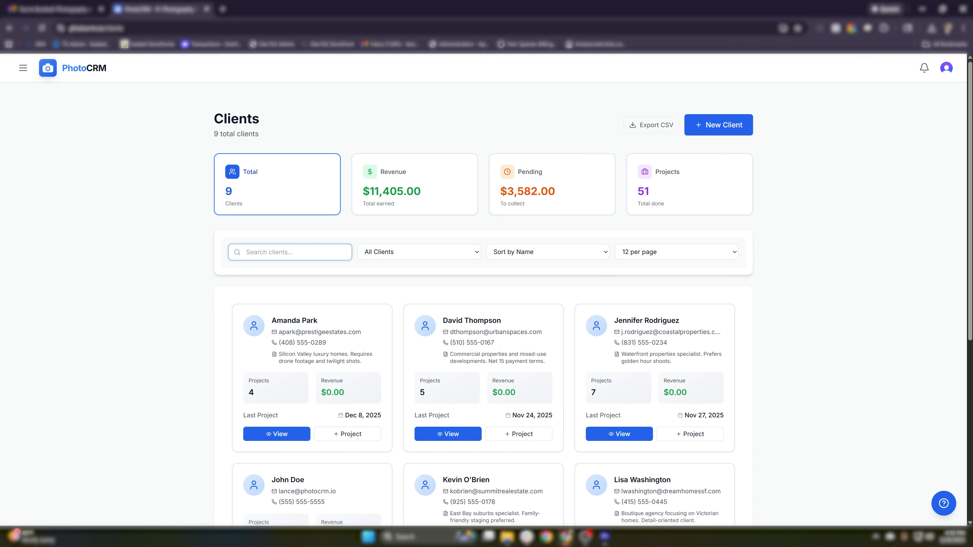
{"action": "type", "text": "john"}
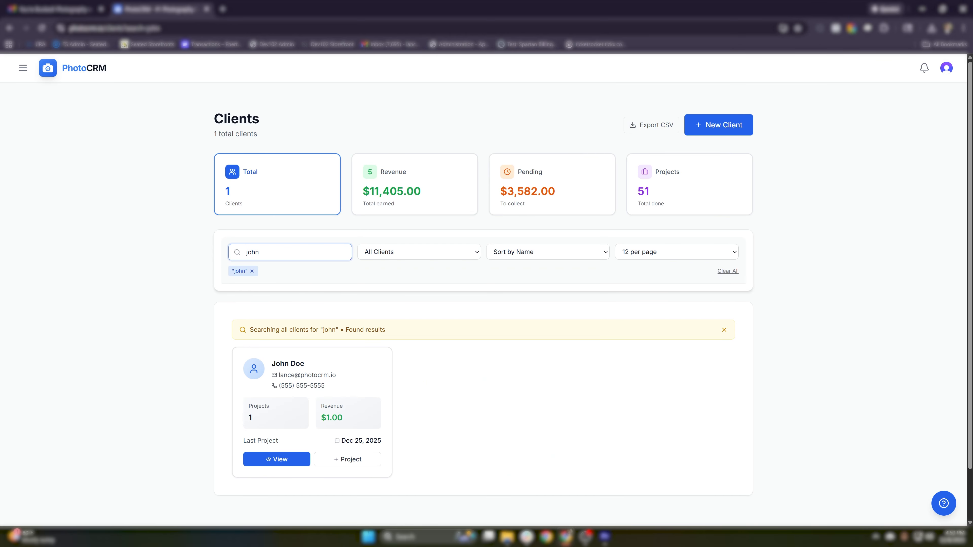
{"action": "scroll", "coordinate": [315, 283], "scroll_direction": "down", "scroll_amount": 1}
{"action": "left_click", "coordinate": [295, 402]}
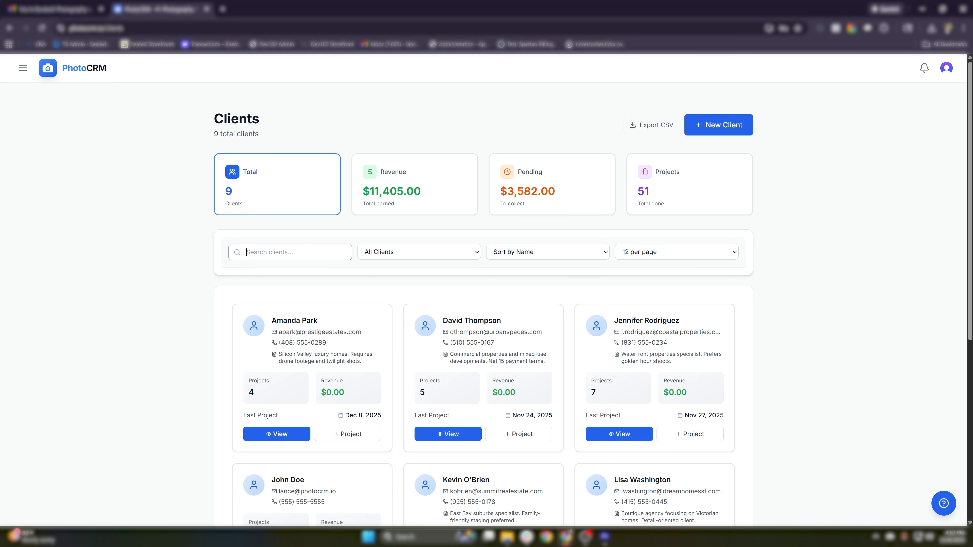
{"action": "type", "text": "john"}
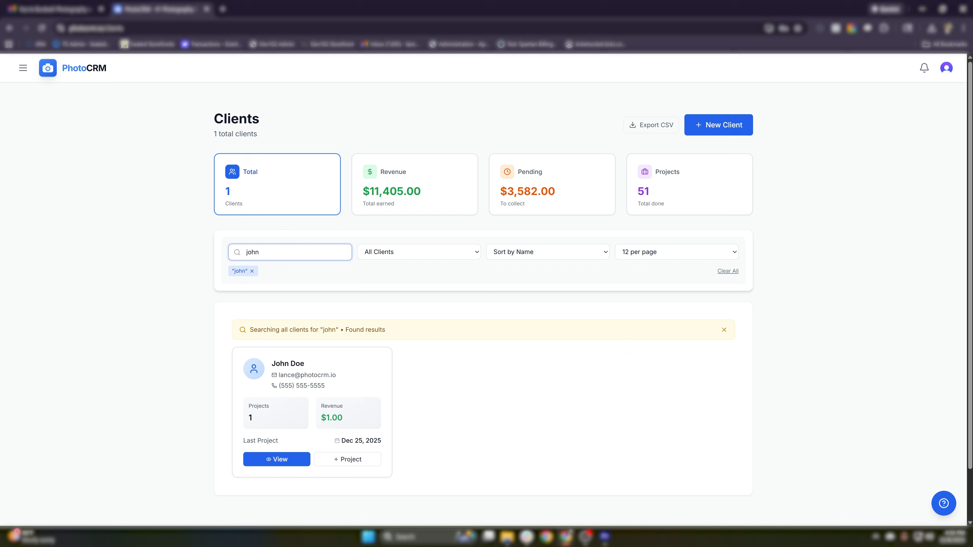
{"action": "scroll", "coordinate": [291, 381], "scroll_direction": "down", "scroll_amount": 2}
{"action": "left_click", "coordinate": [289, 411]}
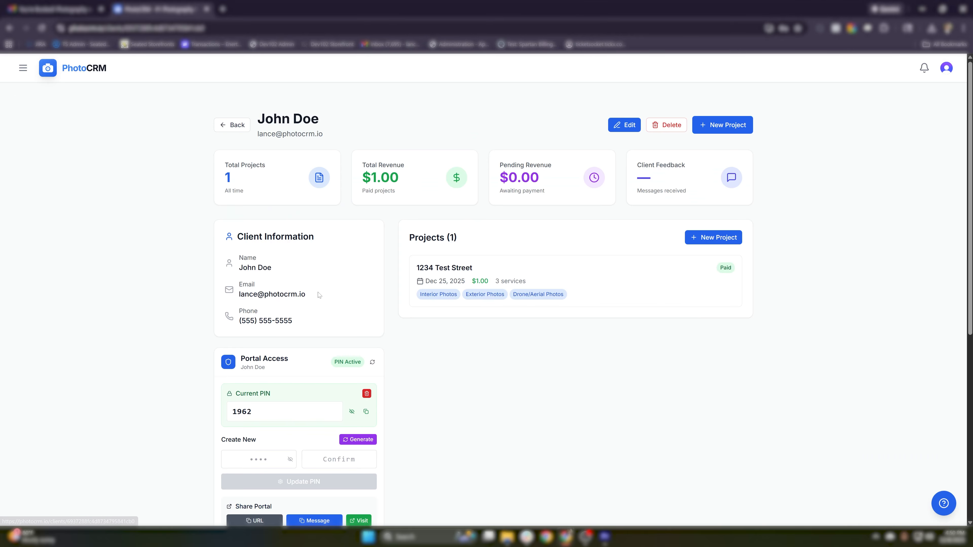
- Copy the client's current portal PIN, then open their portal in a new tab via Visit
{"action": "scroll", "coordinate": [289, 345], "scroll_direction": "down", "scroll_amount": 5}
{"action": "double_click", "coordinate": [242, 234]}
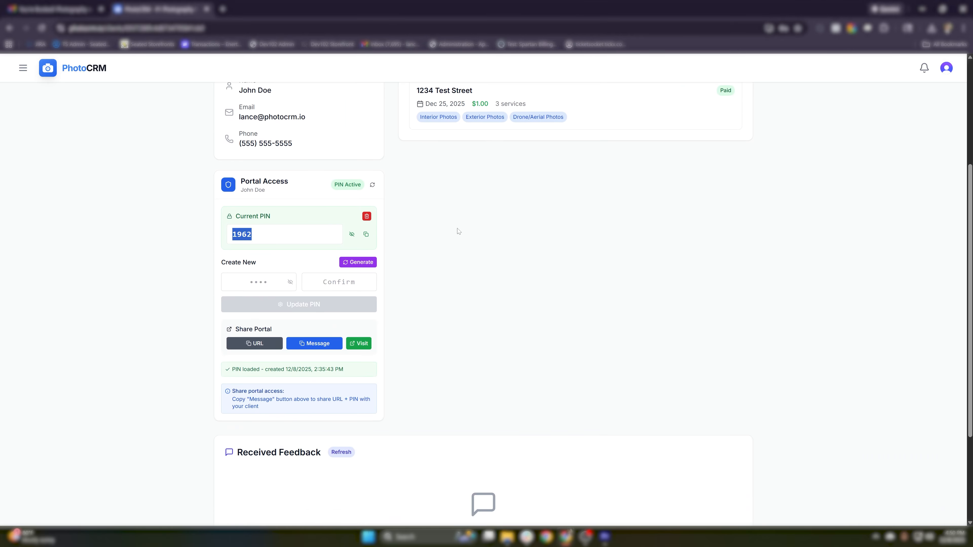
{"action": "left_click", "coordinate": [352, 234]}
{"action": "left_click", "coordinate": [366, 234]}
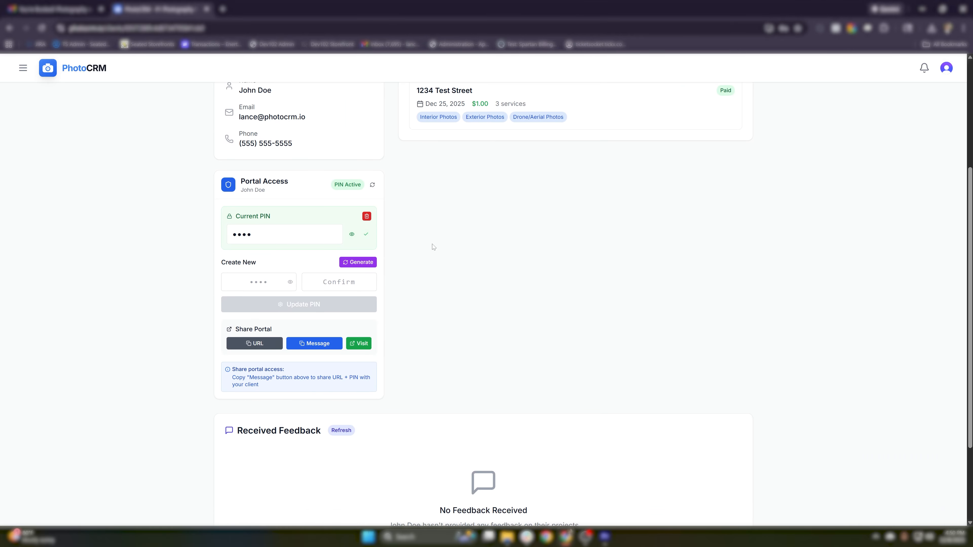
{"action": "left_click_drag", "start_coordinate": [222, 267], "coordinate": [258, 265]}
{"action": "left_click", "coordinate": [405, 275]}
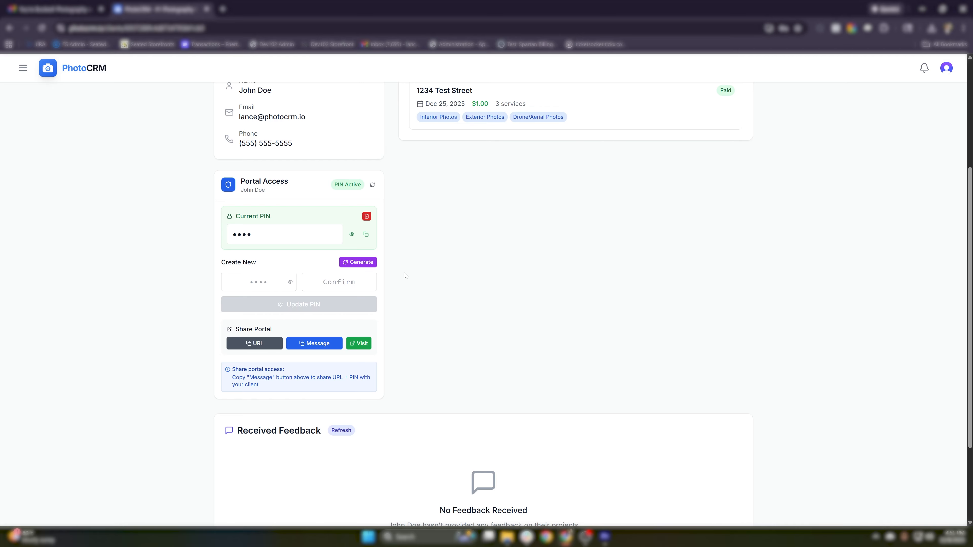
{"action": "left_click", "coordinate": [351, 234]}
{"action": "scroll", "coordinate": [465, 346], "scroll_direction": "down", "scroll_amount": 1}
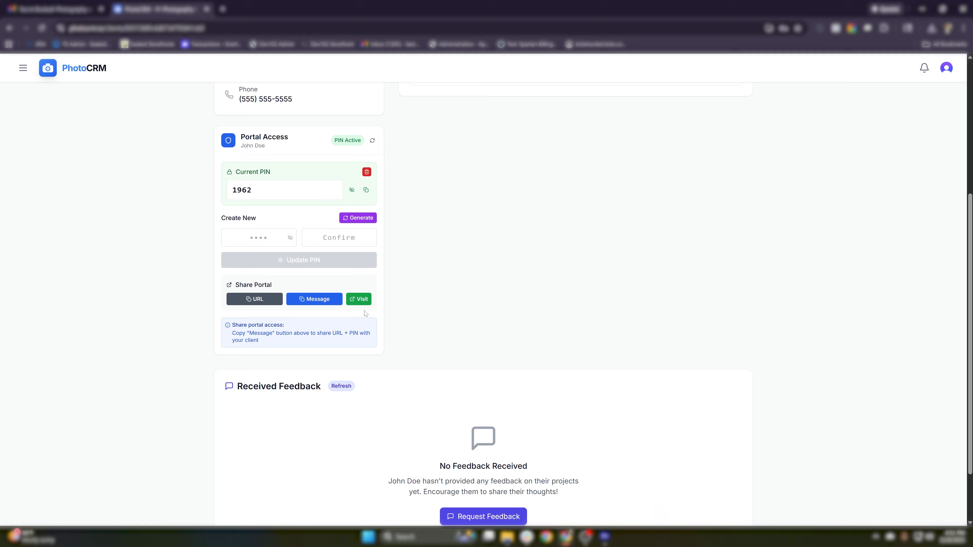
{"action": "left_click", "coordinate": [356, 305]}
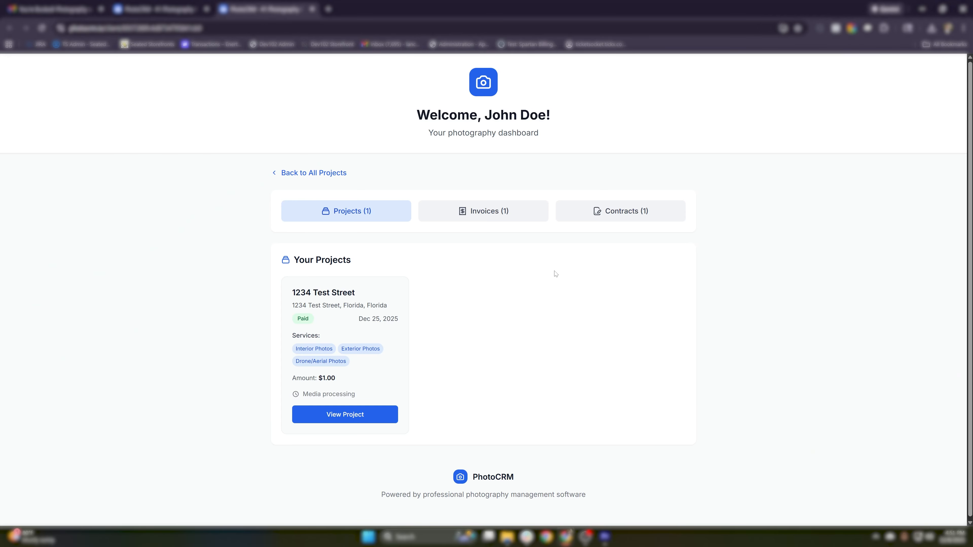
- Check the paid $1.00 invoice under Invoices (1), then view the signed Photography Services Agreement
{"action": "left_click", "coordinate": [508, 216]}
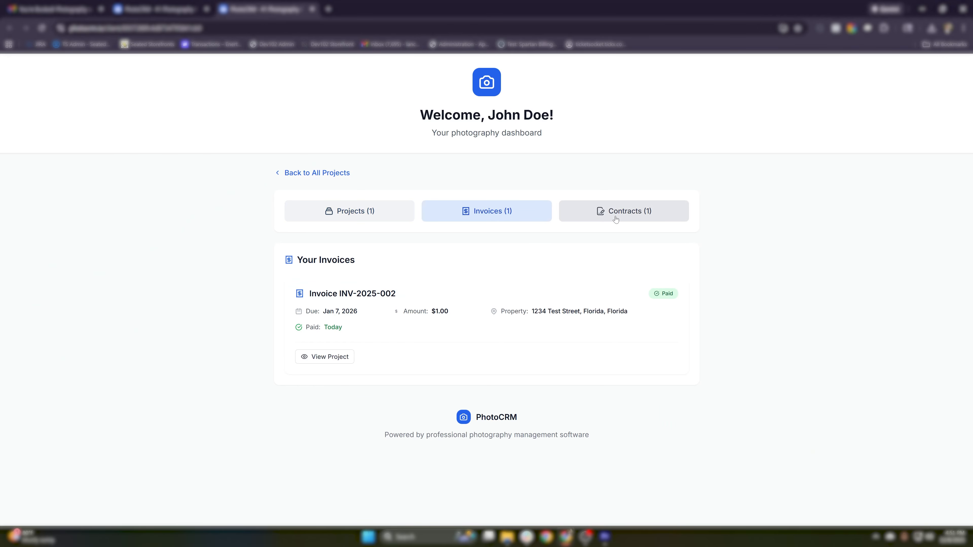
{"action": "left_click", "coordinate": [615, 219]}
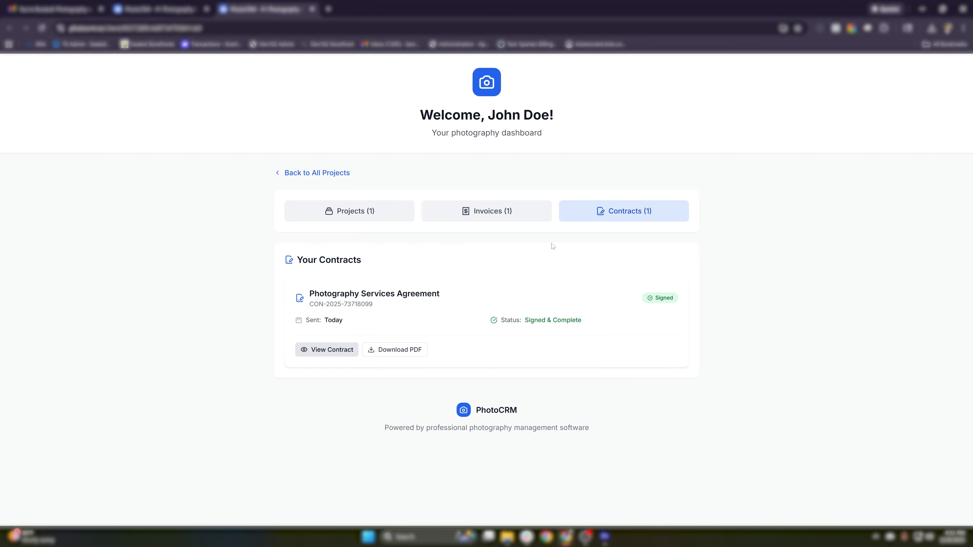
{"action": "left_click", "coordinate": [326, 350]}
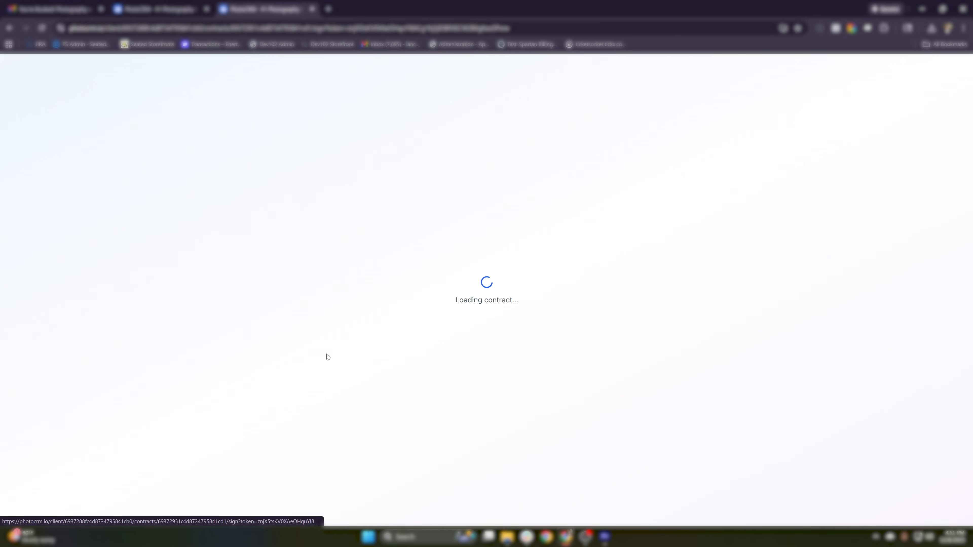
{"action": "scroll", "coordinate": [494, 329], "scroll_direction": "down", "scroll_amount": 5}
{"action": "scroll", "coordinate": [500, 341], "scroll_direction": "up", "scroll_amount": 5}
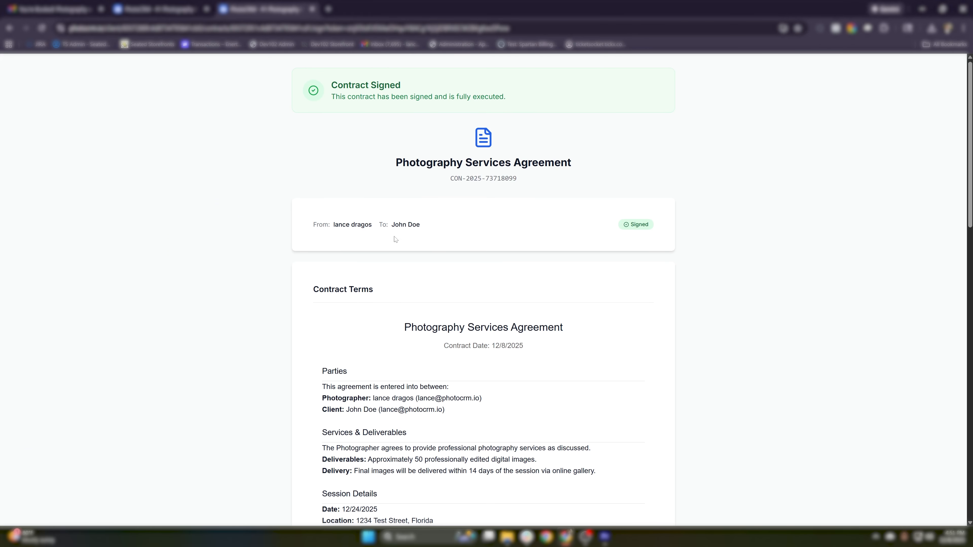